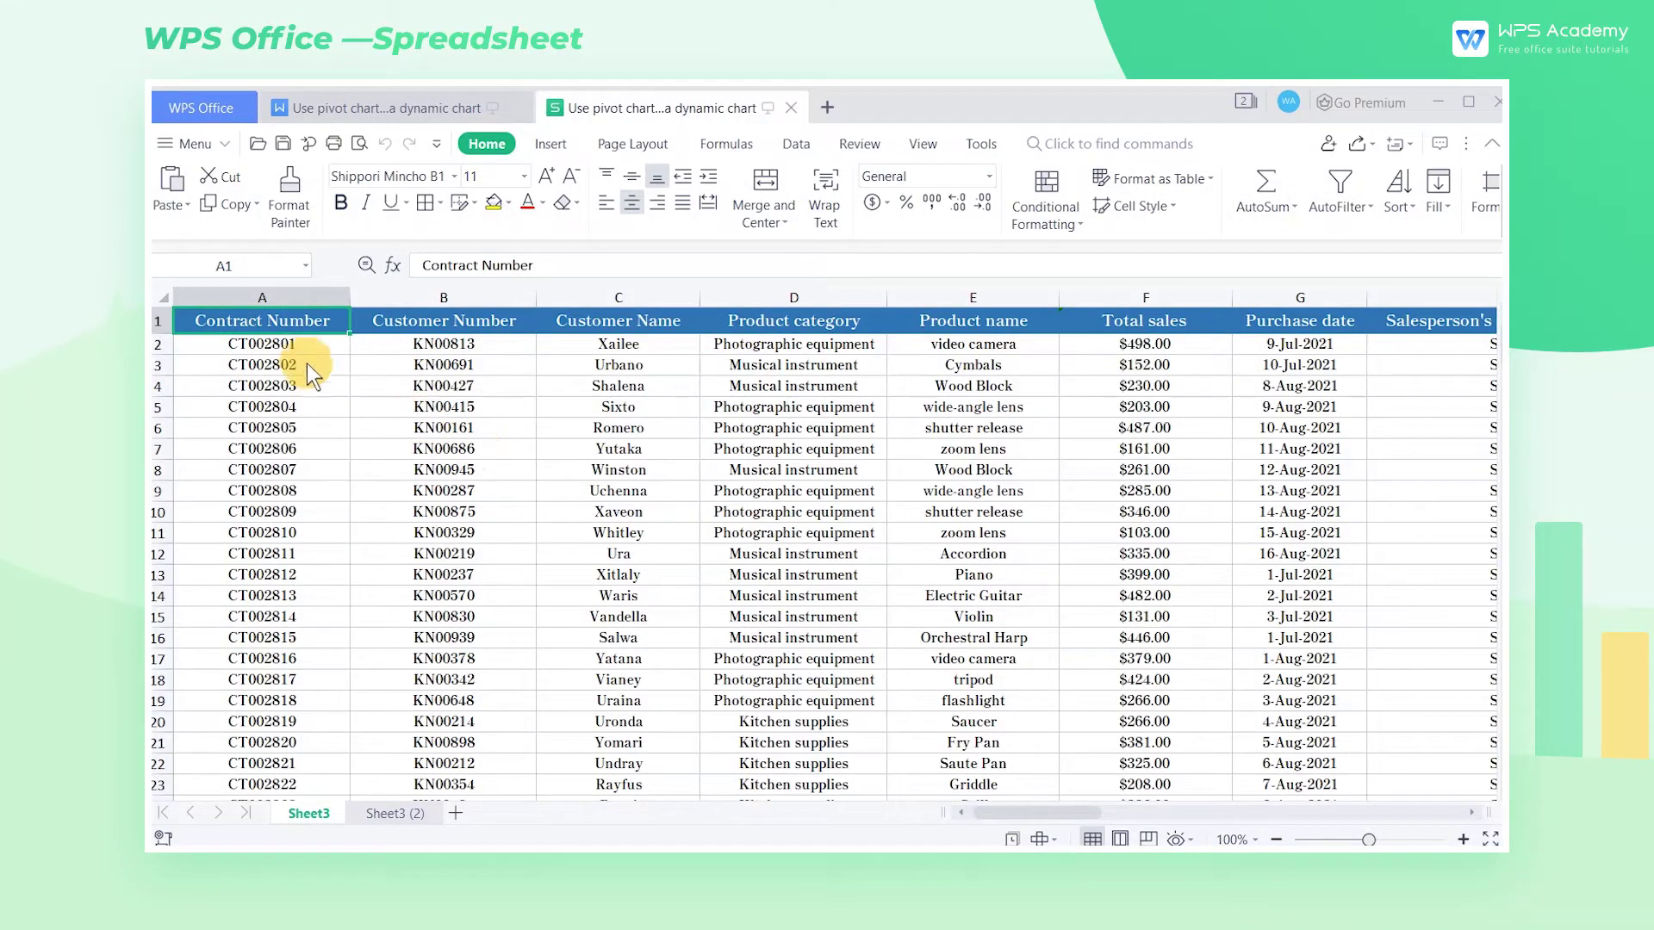
- Create a pivot chart from Sheet3's range A1:K132 on a new worksheet
{"action": "left_click", "coordinate": [303, 352]}
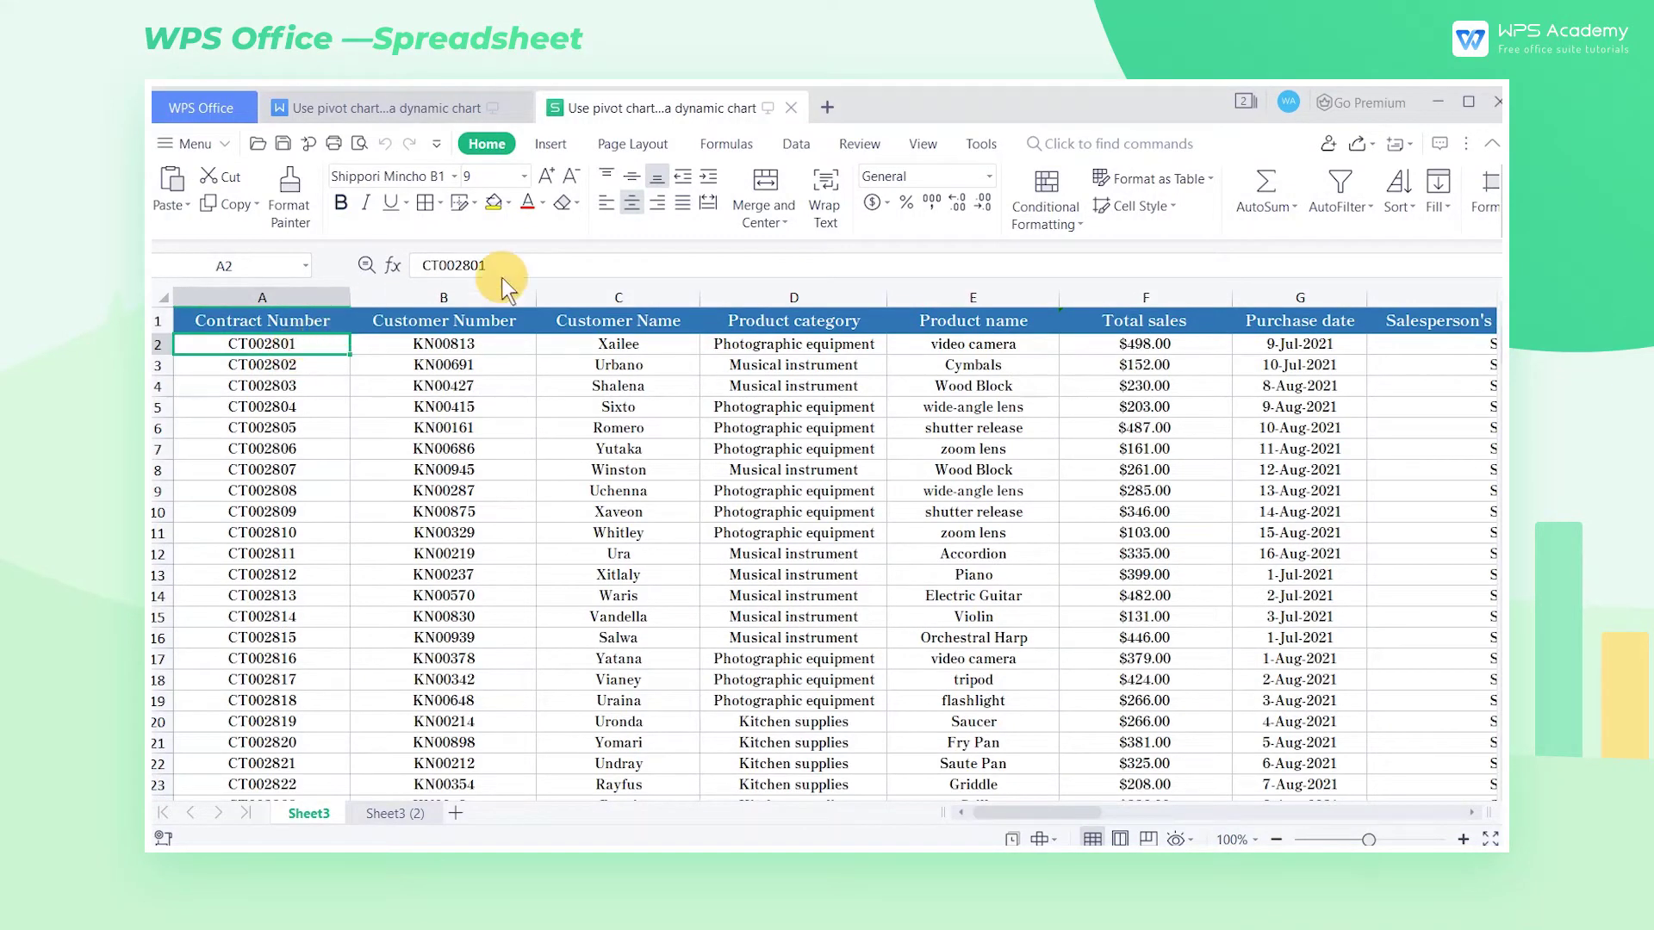
{"action": "left_click", "coordinate": [556, 147]}
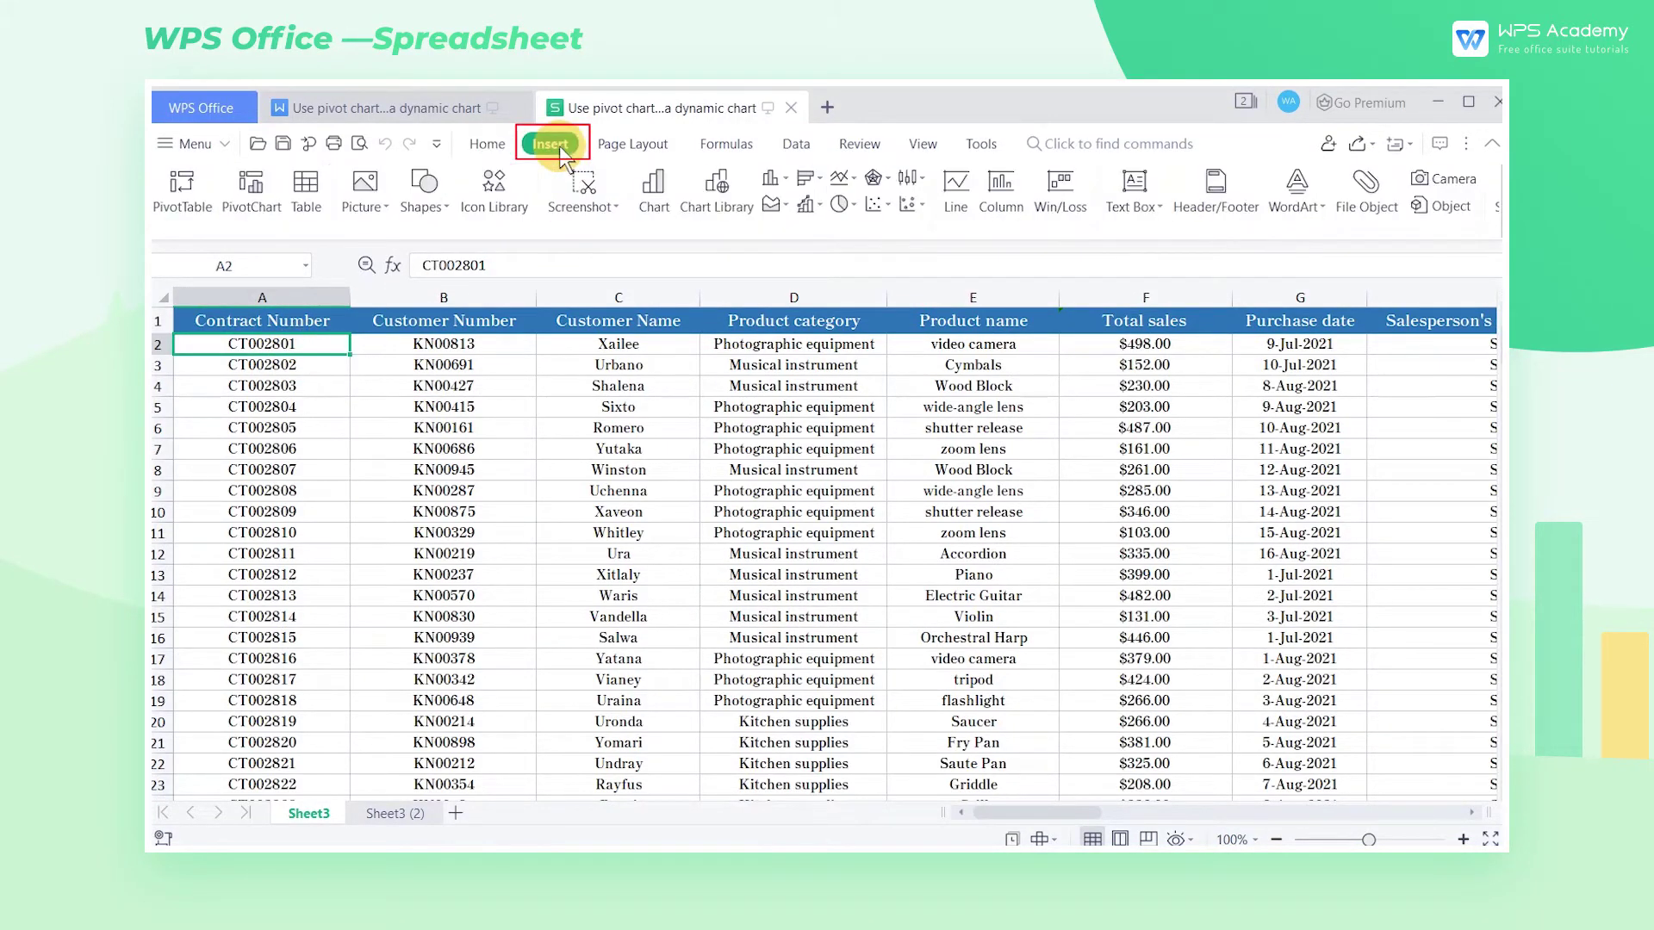
{"action": "left_click", "coordinate": [271, 177]}
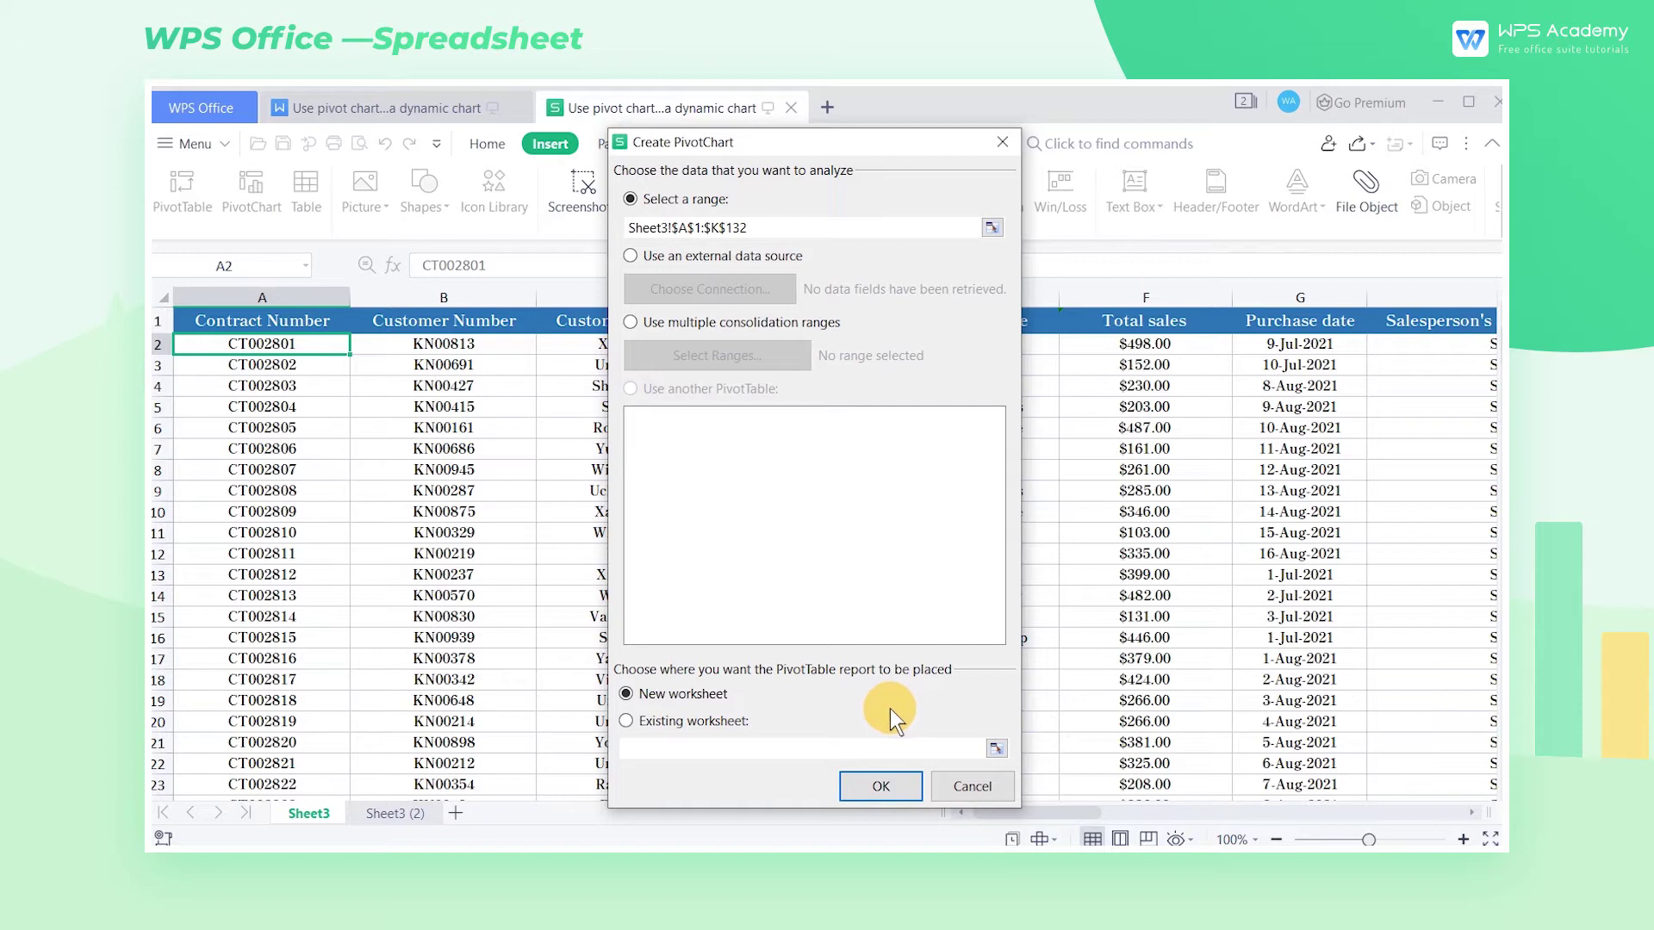
{"action": "left_click", "coordinate": [905, 780]}
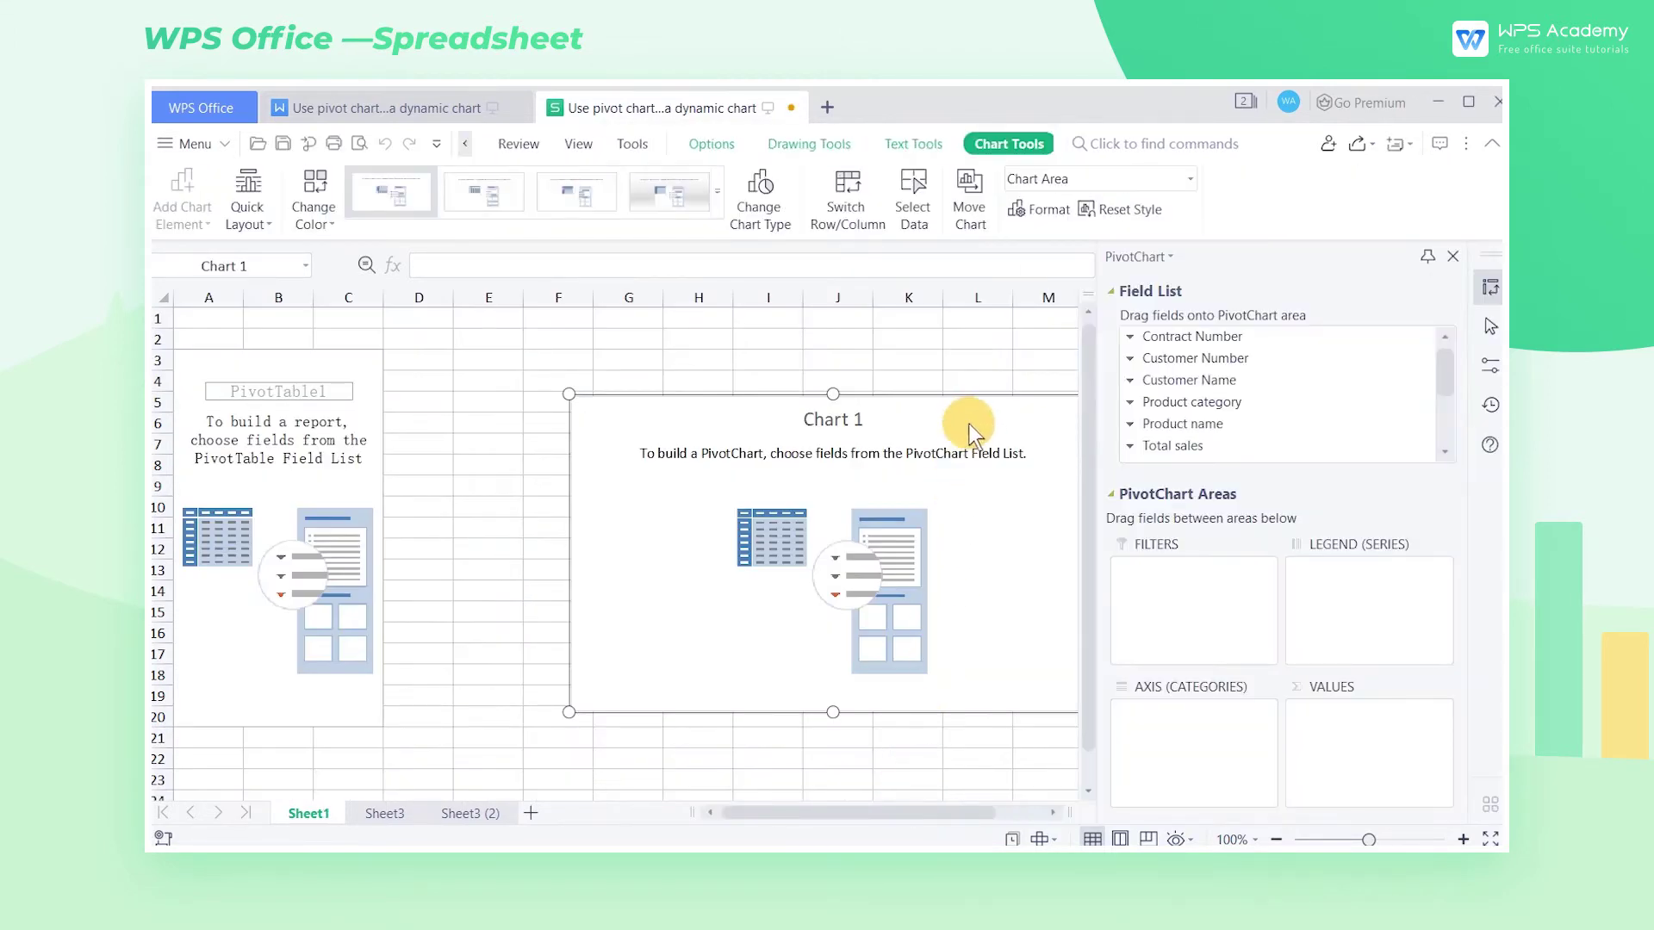
- Move the empty Chart 1 left and up, and scroll the field list to the remaining fields
{"action": "left_click_drag", "start_coordinate": [970, 421], "coordinate": [831, 399]}
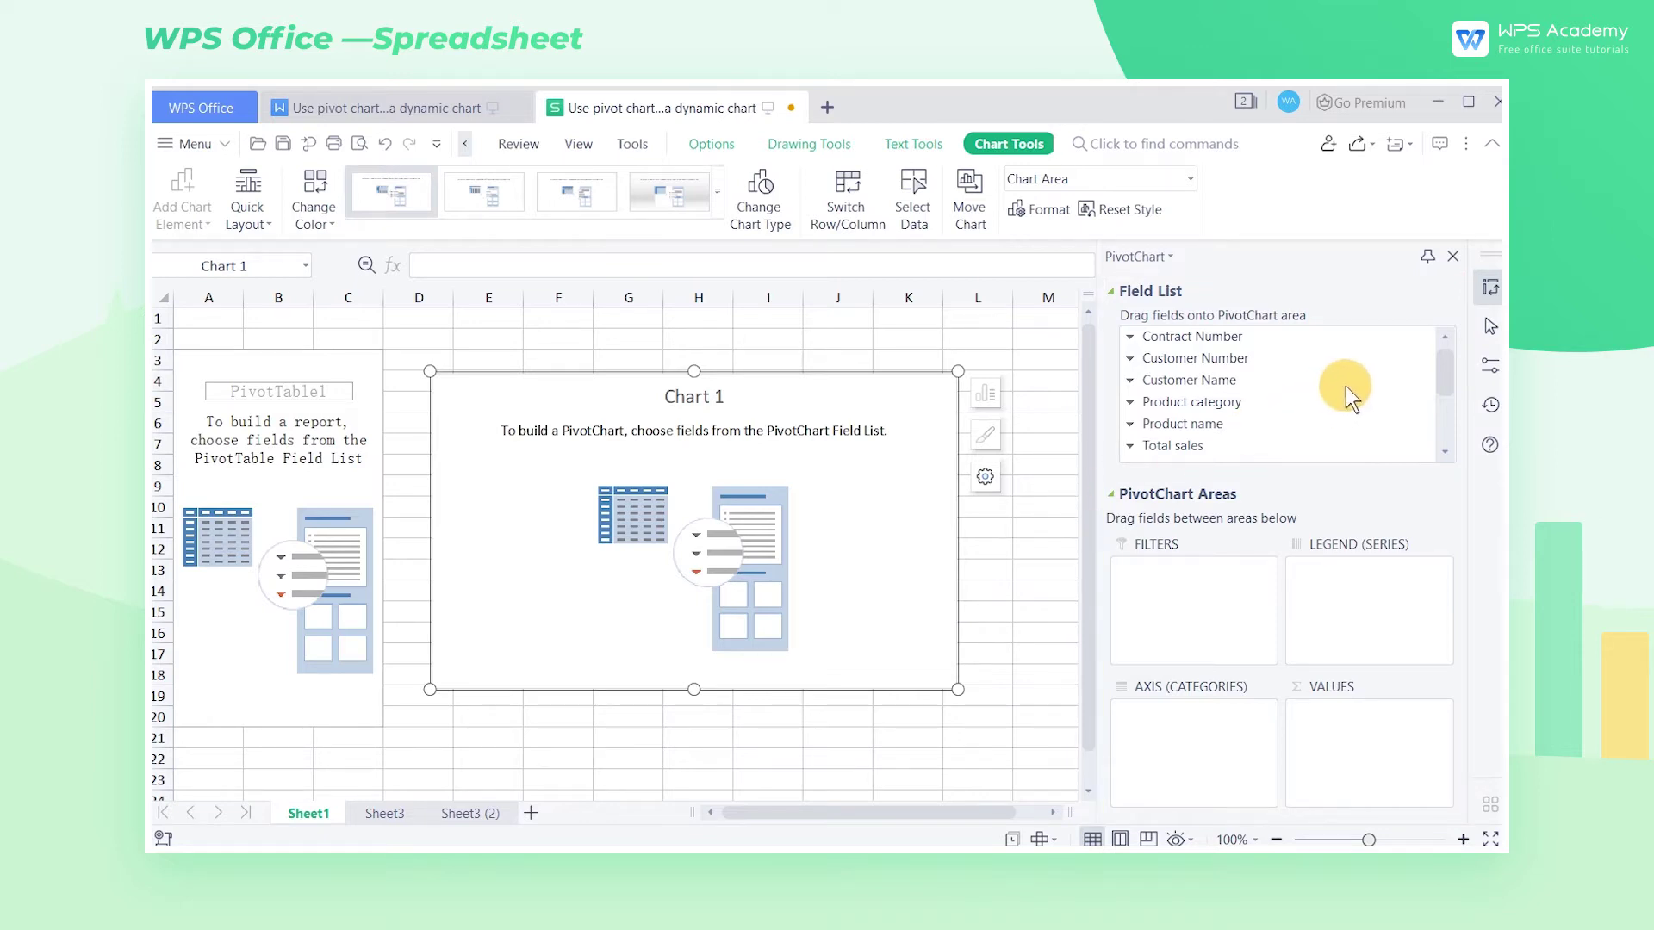
{"action": "scroll", "coordinate": [1345, 386], "scroll_direction": "down", "scroll_amount": 3}
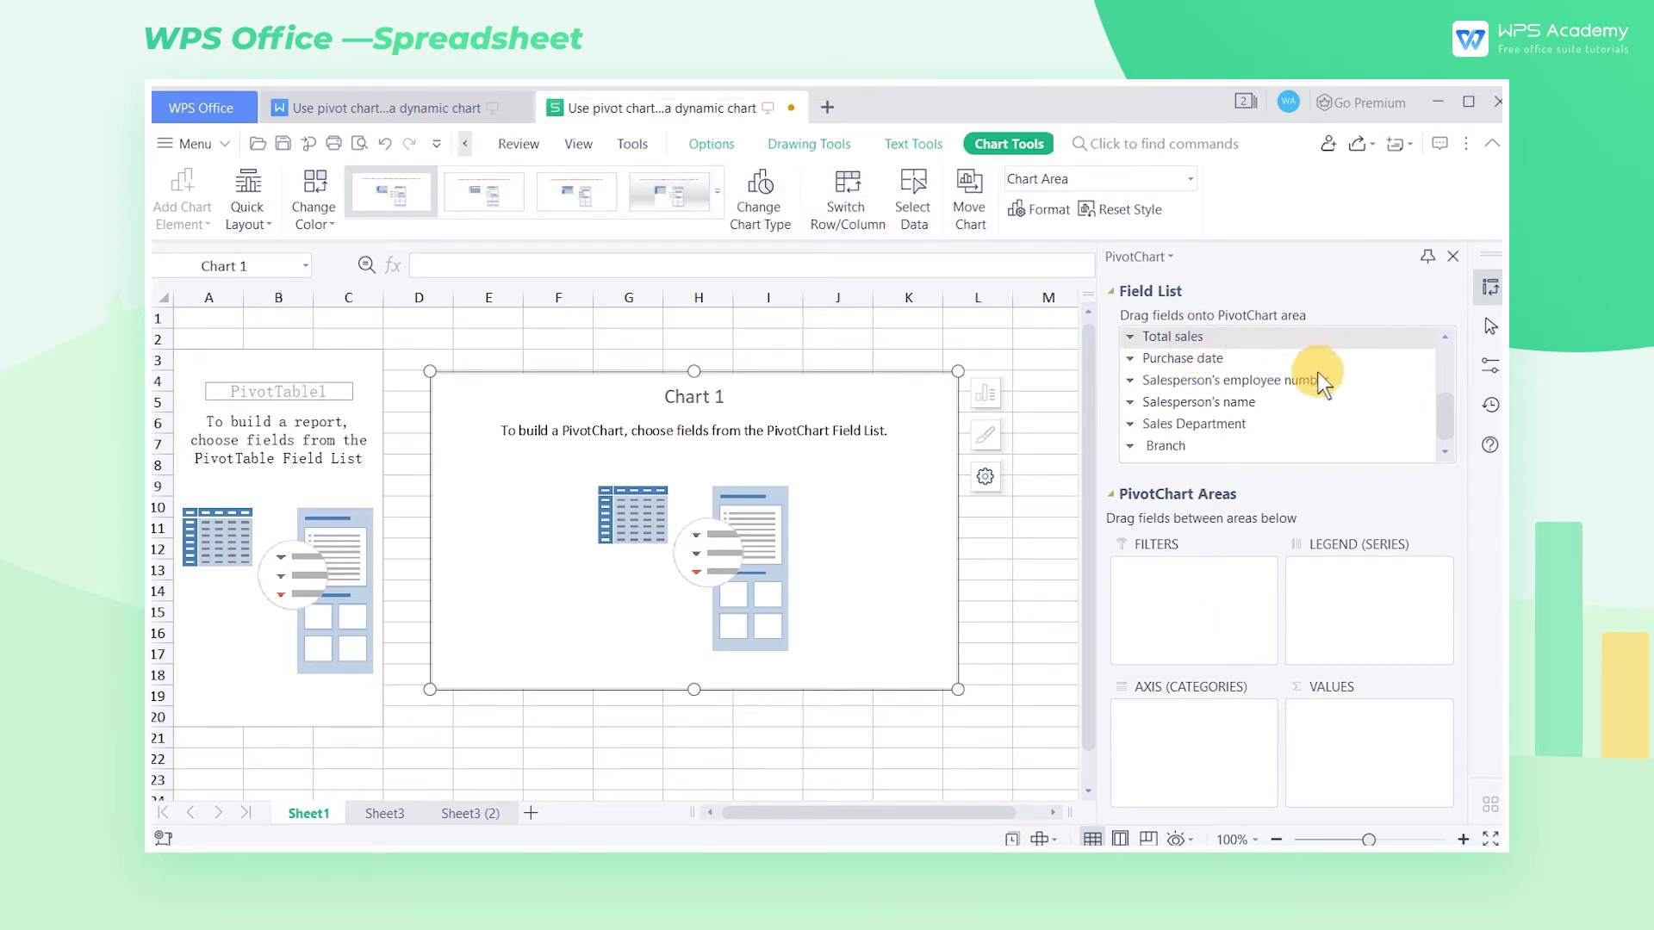
- Chart Sum of Total sales by Purchase date with Branch as series, then shift the chart left
{"action": "left_click_drag", "start_coordinate": [1322, 377], "coordinate": [1356, 715]}
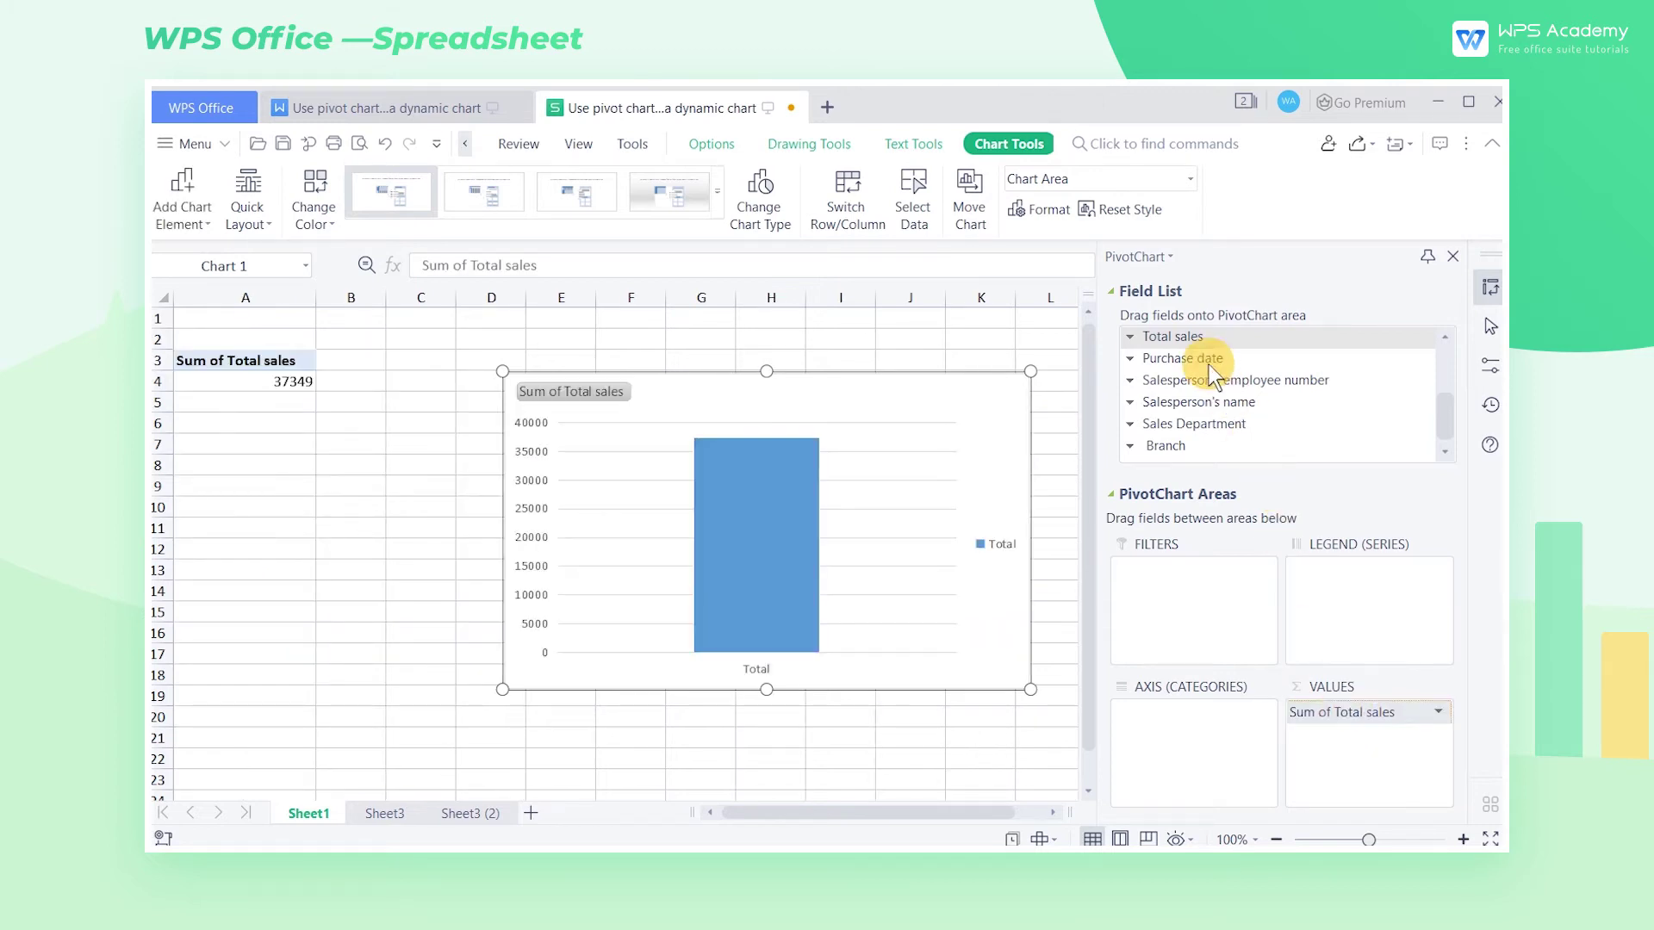
{"action": "left_click_drag", "start_coordinate": [1288, 410], "coordinate": [1220, 720]}
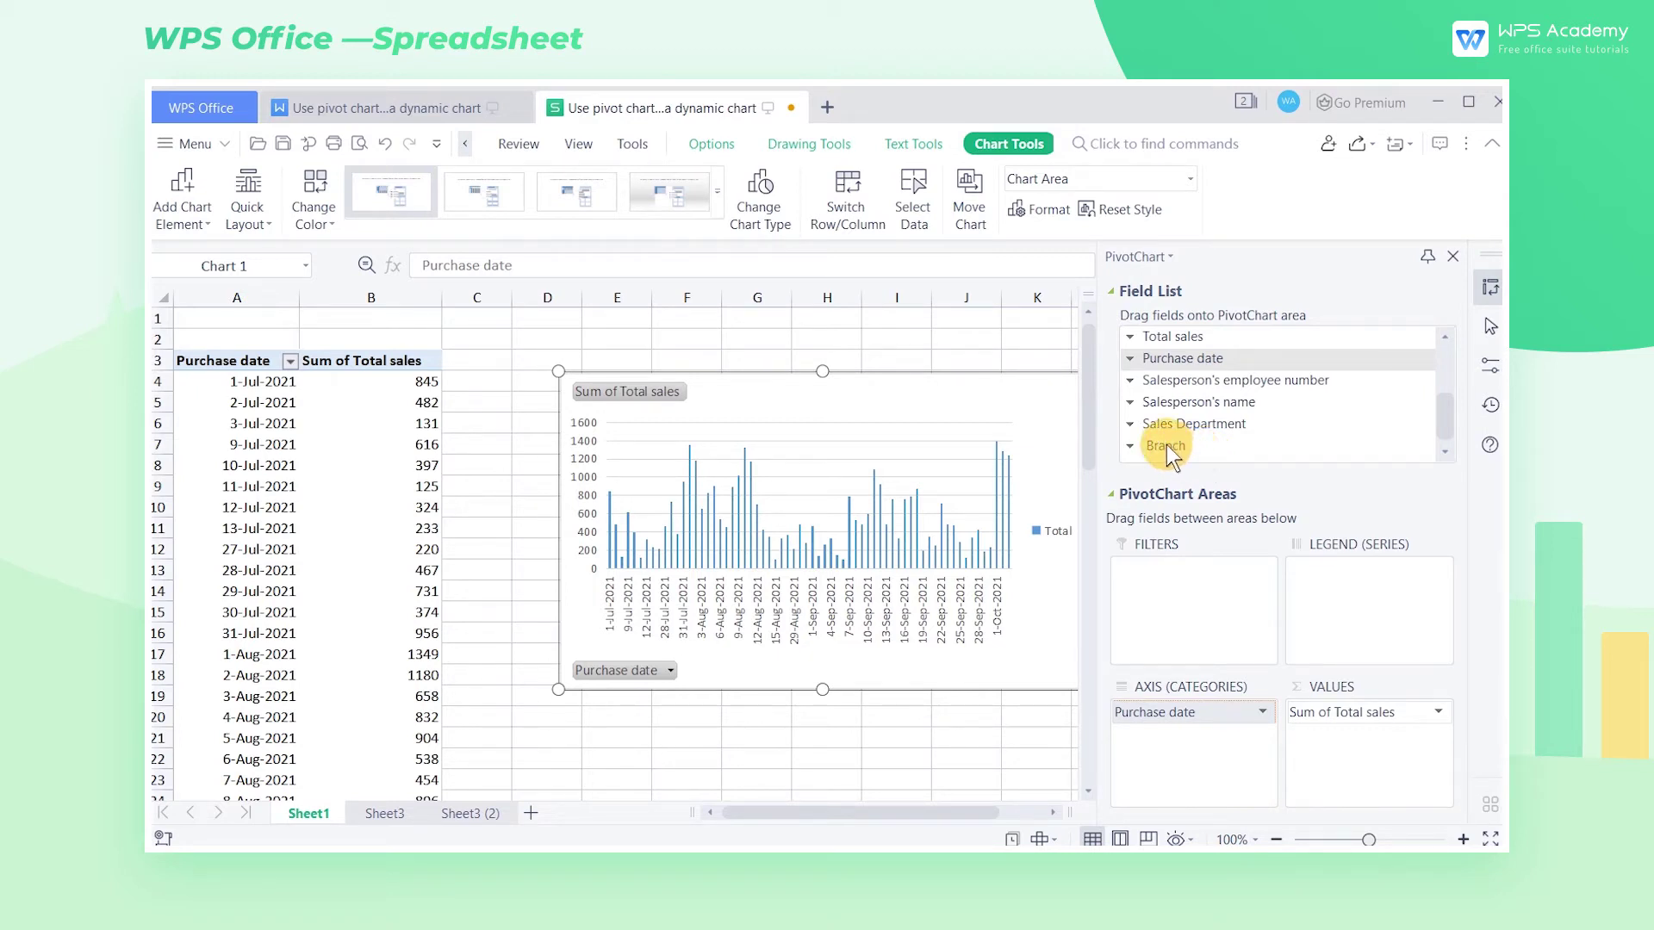
{"action": "left_click_drag", "start_coordinate": [1166, 444], "coordinate": [1297, 470]}
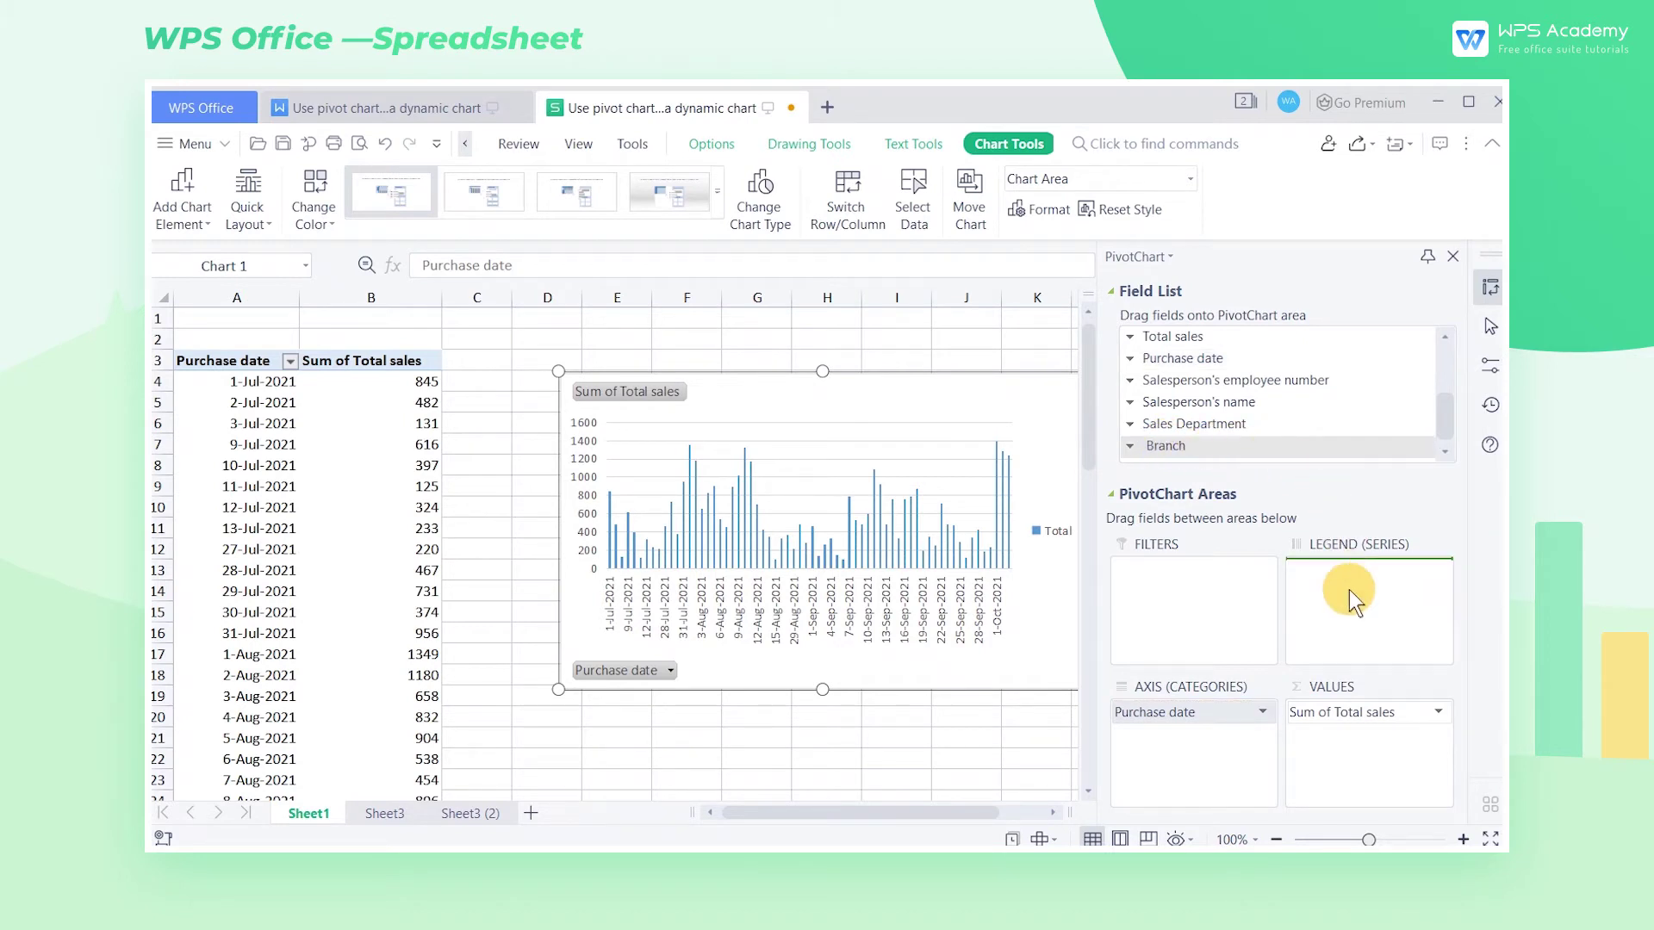
{"action": "left_click_drag", "start_coordinate": [1345, 531], "coordinate": [1345, 587]}
{"action": "left_click_drag", "start_coordinate": [1005, 405], "coordinate": [901, 390]}
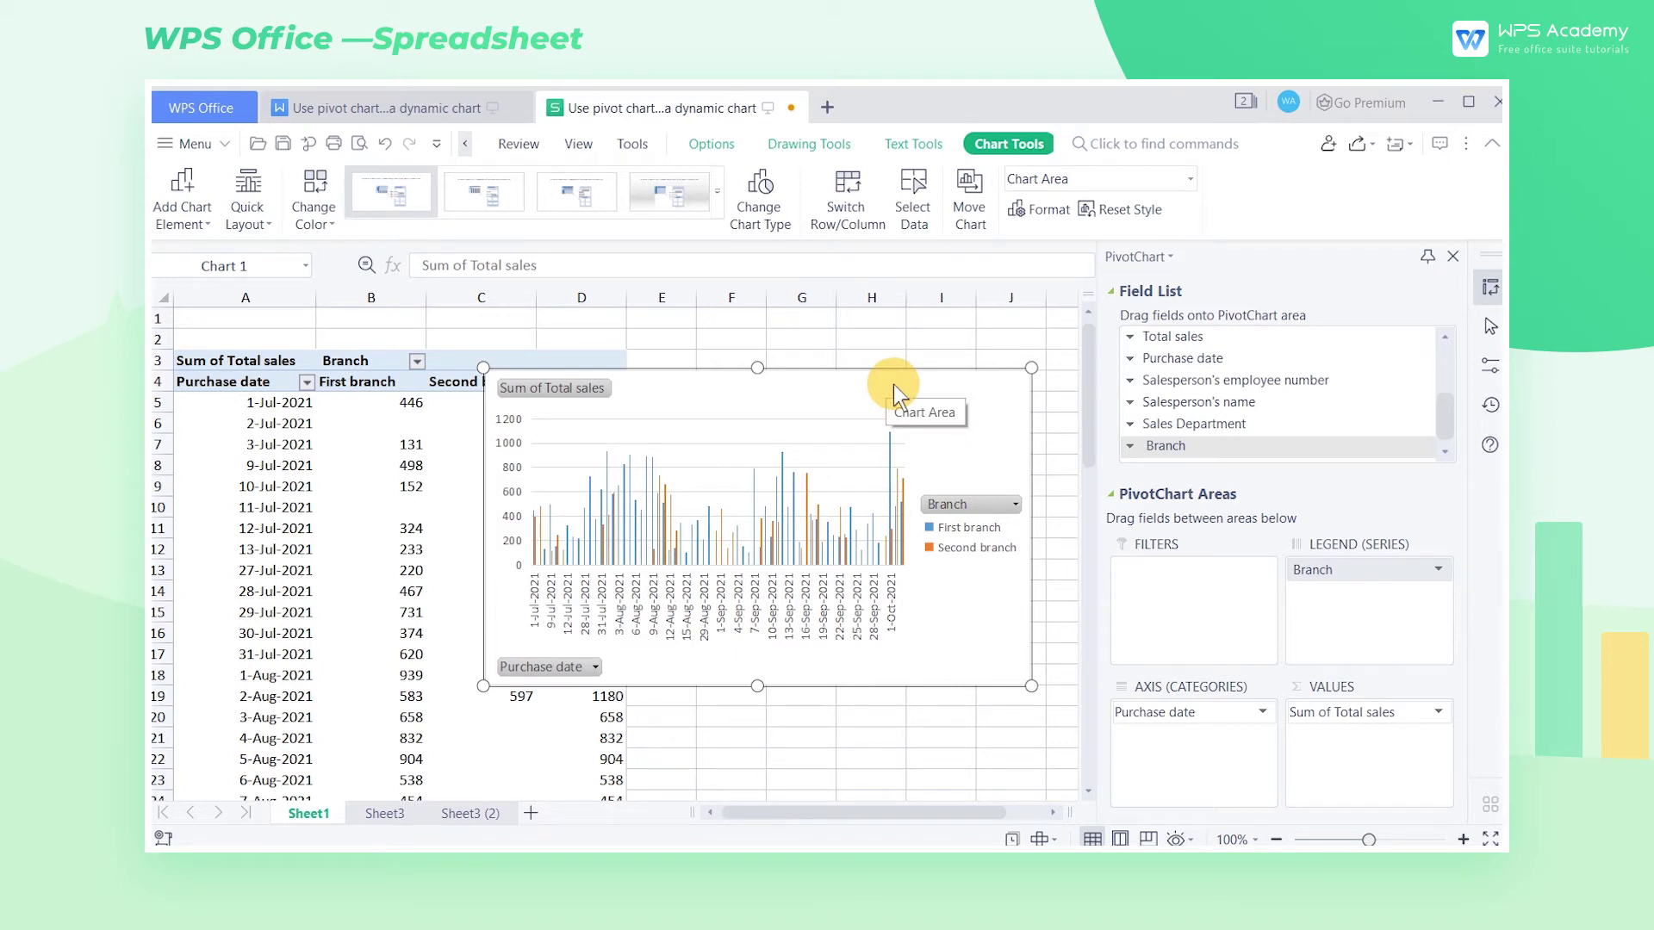
- Apply the Fourth Quarter date filter to Purchase date, leaving 1–3 Oct 2021
{"action": "left_click", "coordinate": [308, 382]}
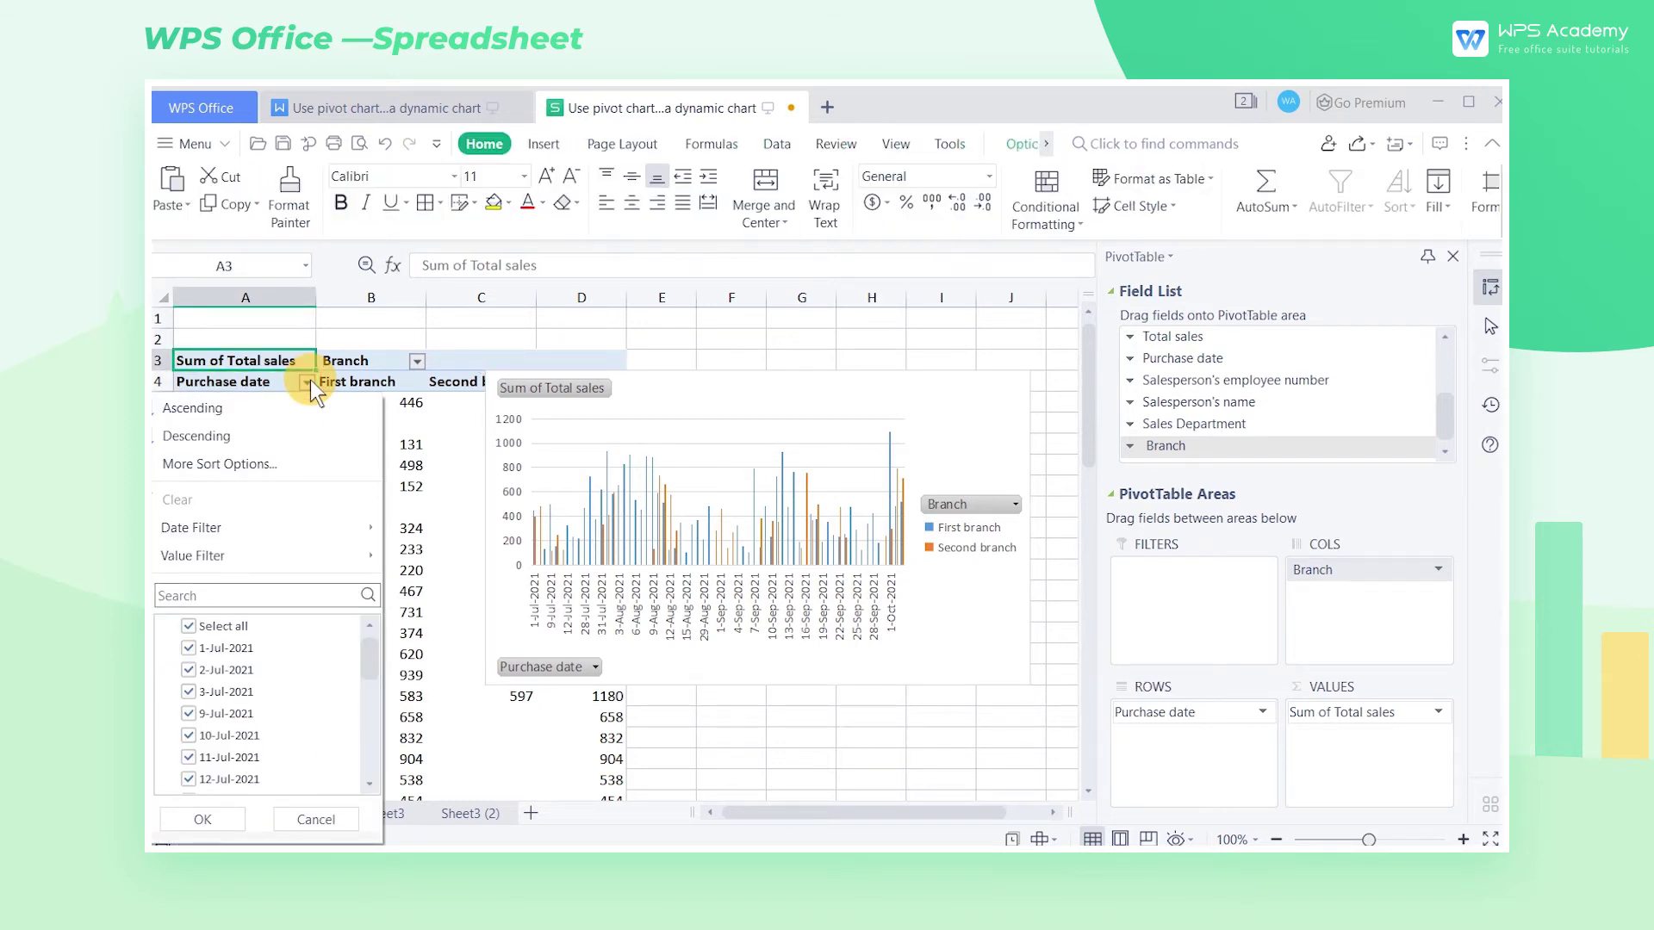
{"action": "mouse_move", "coordinate": [349, 535]}
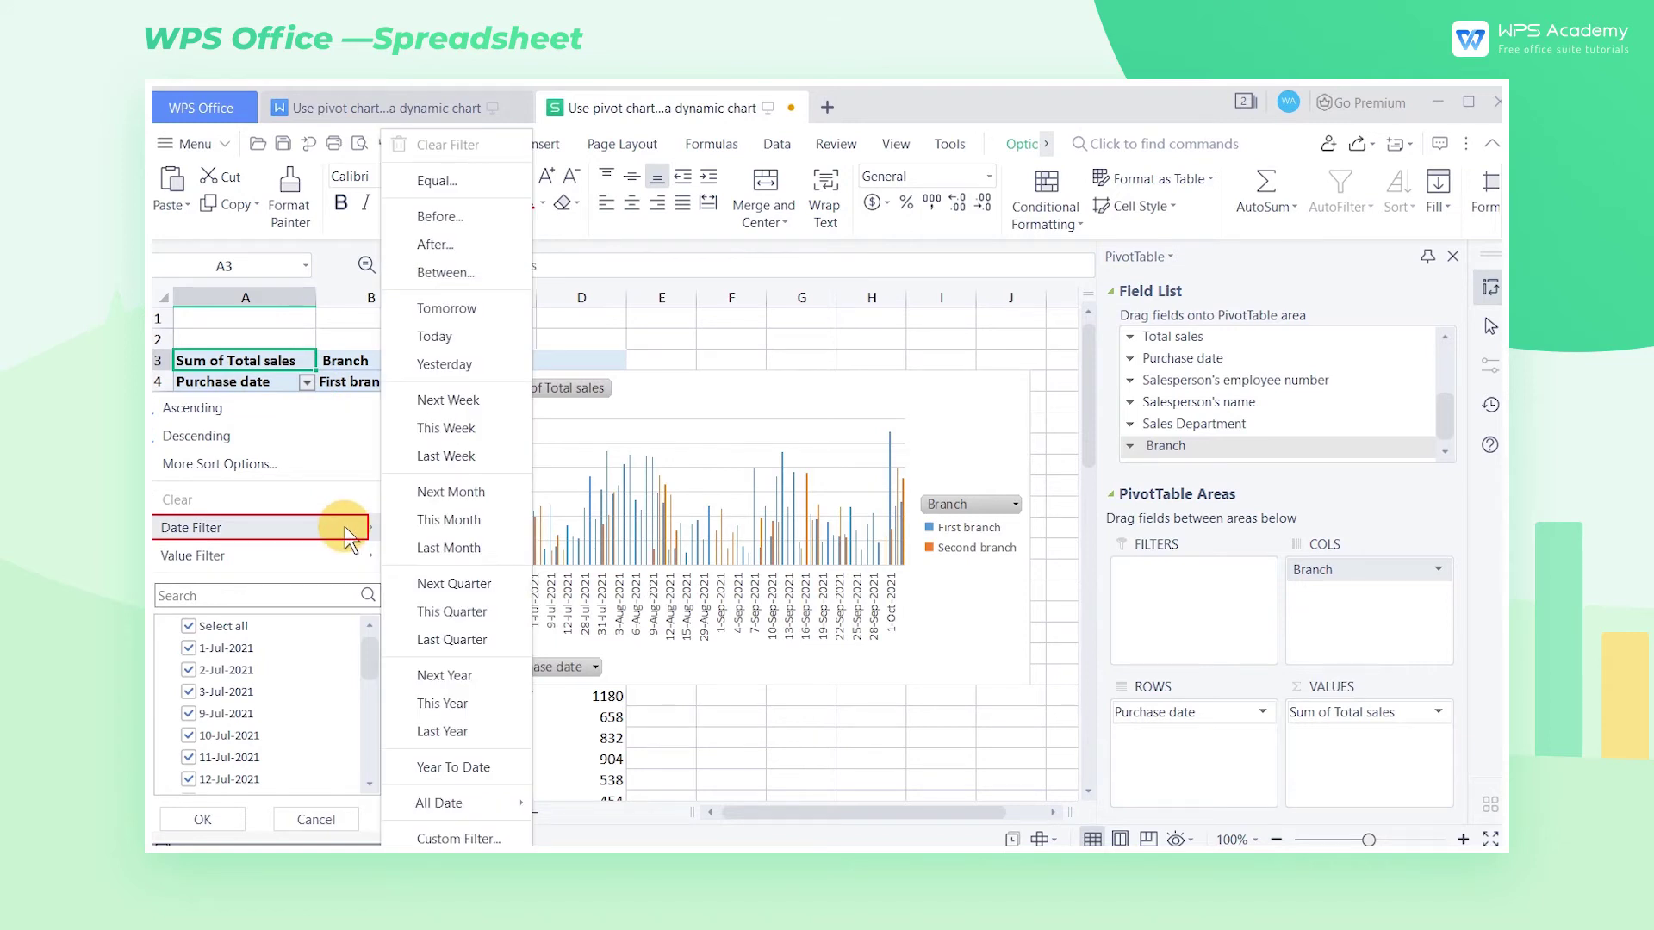
{"action": "mouse_move", "coordinate": [474, 797]}
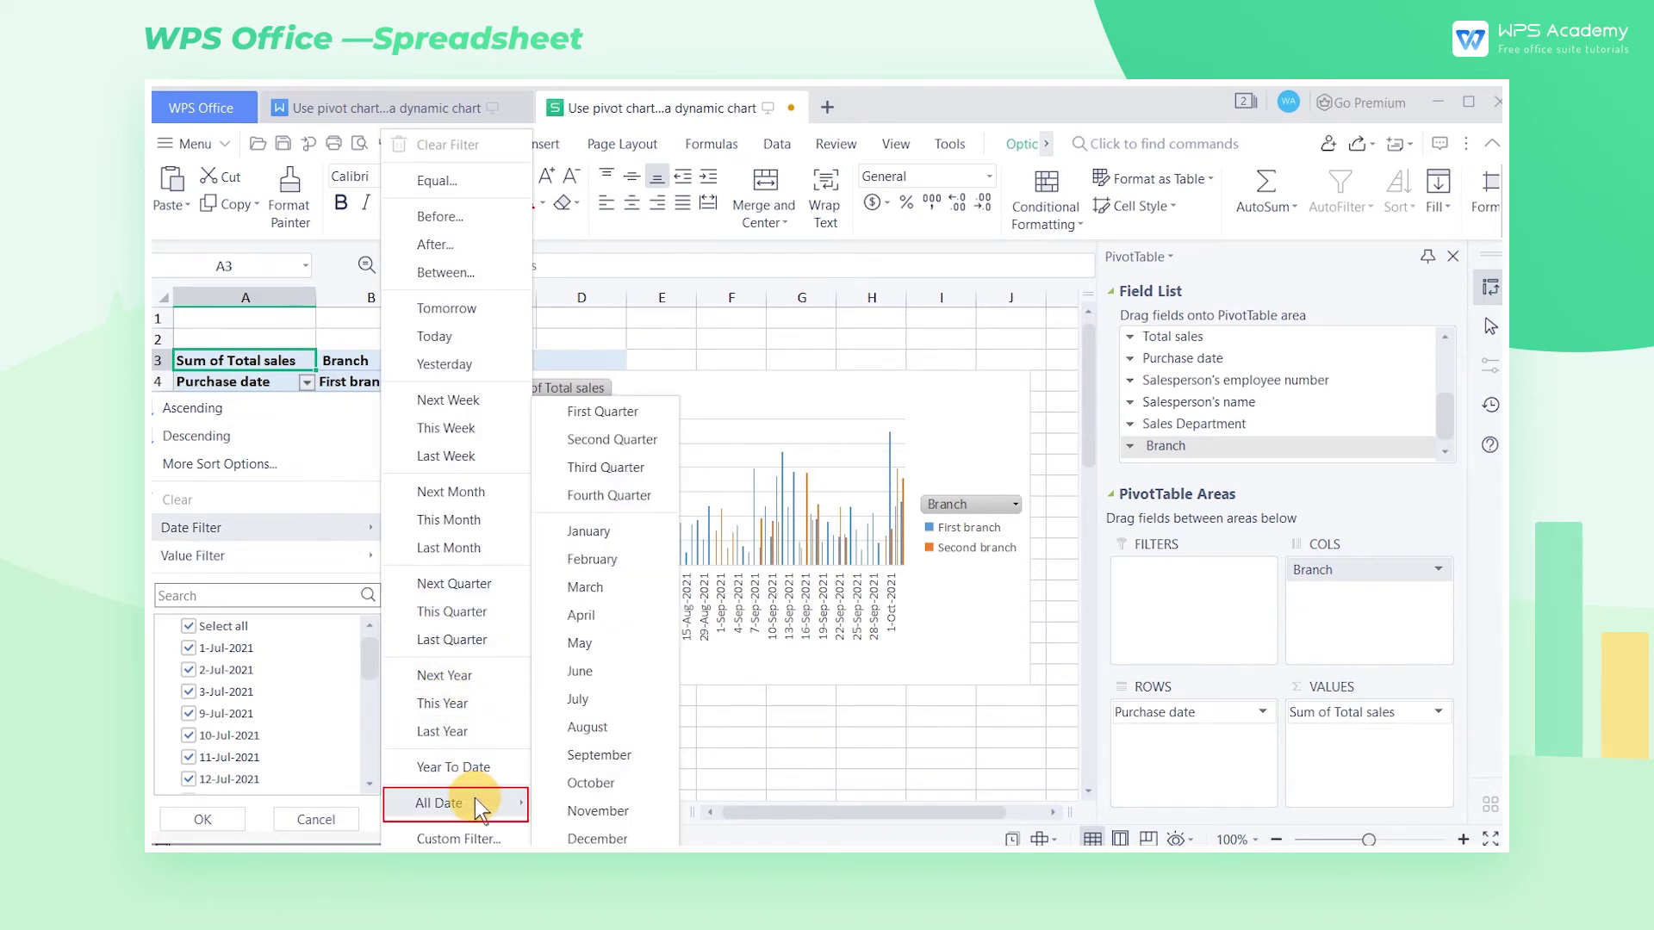
{"action": "left_click", "coordinate": [548, 498]}
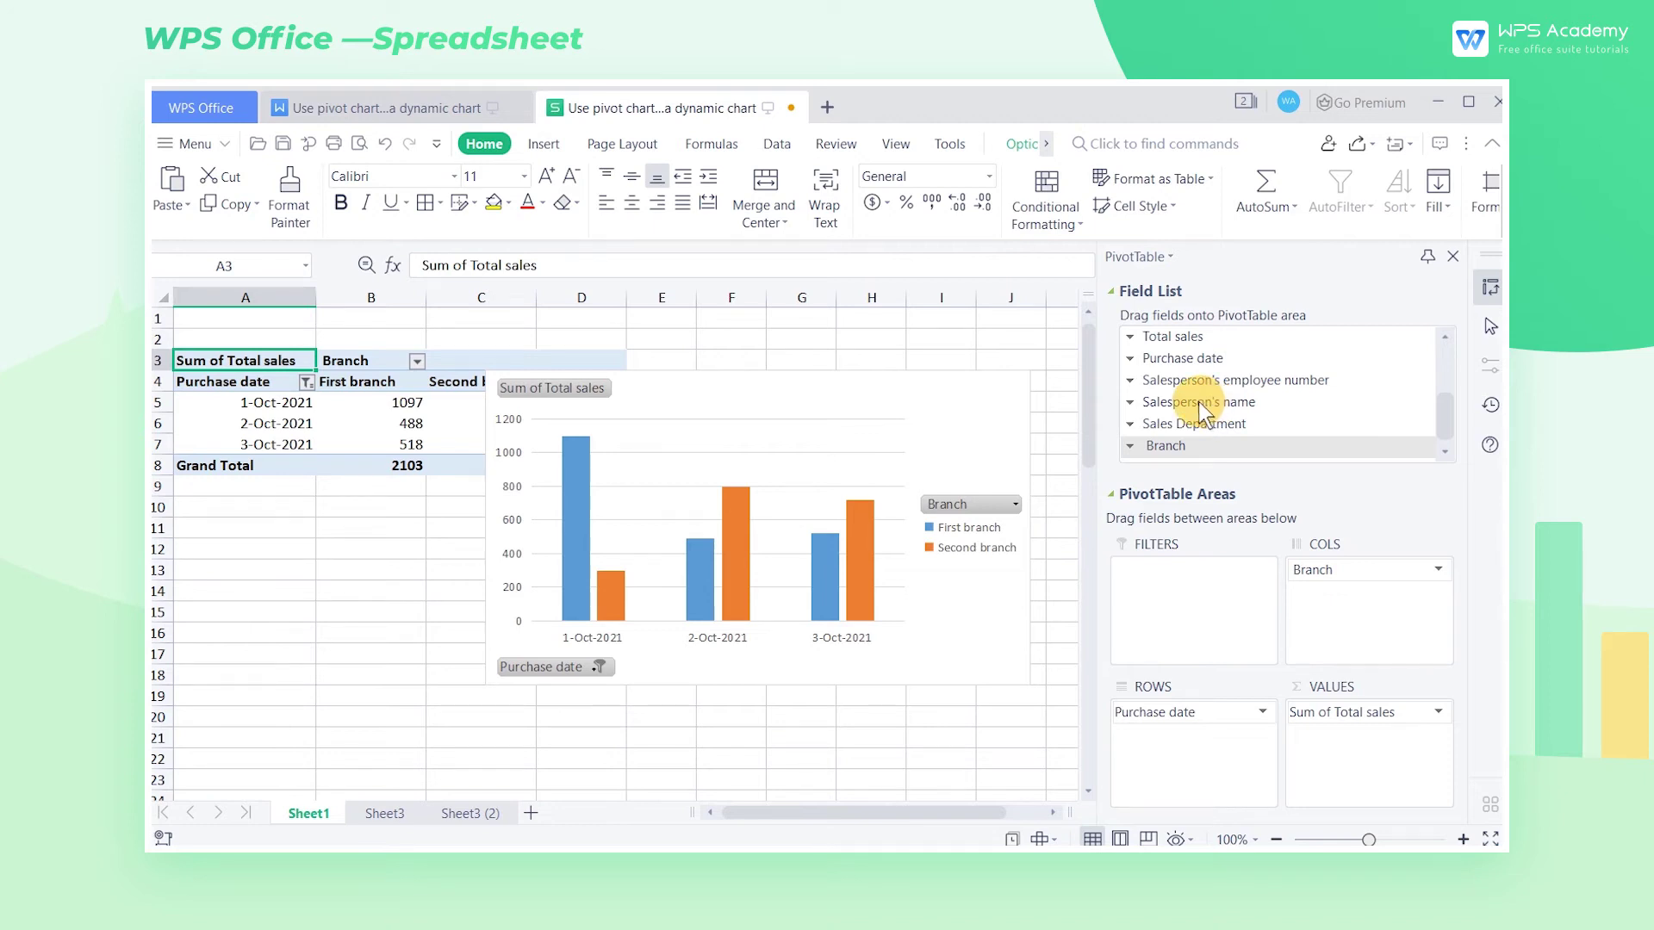
- Add Salesperson's name as a report filter, test one salesperson, then reset it to (ALL)
{"action": "left_click_drag", "start_coordinate": [1198, 401], "coordinate": [1254, 576]}
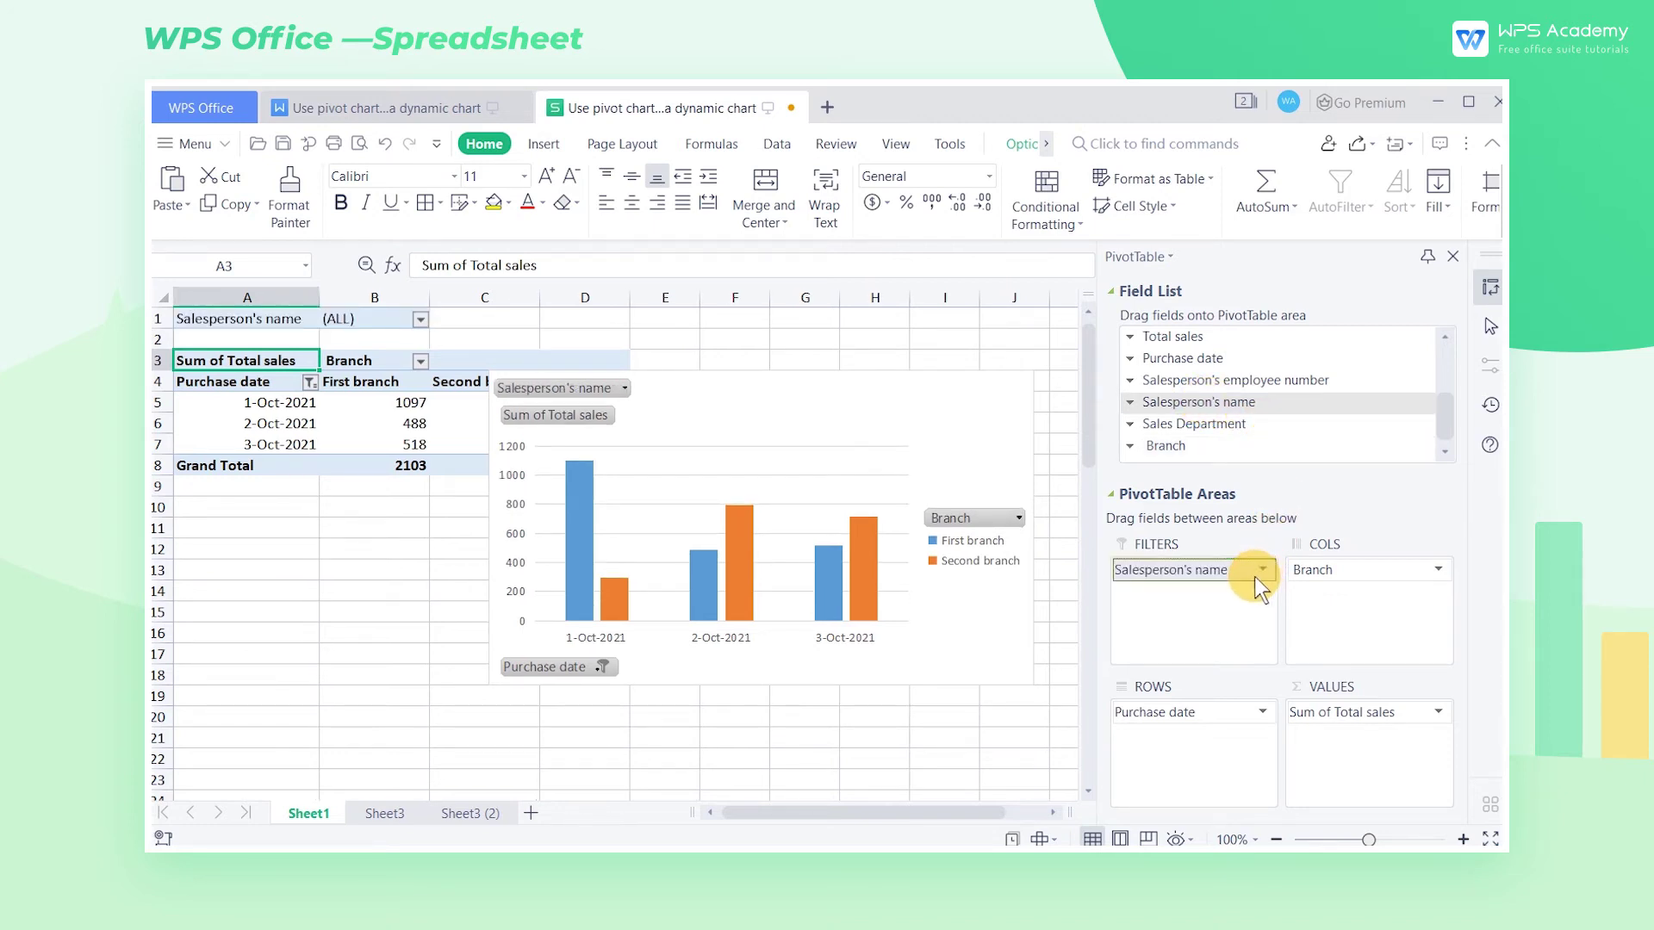
{"action": "left_click", "coordinate": [420, 321]}
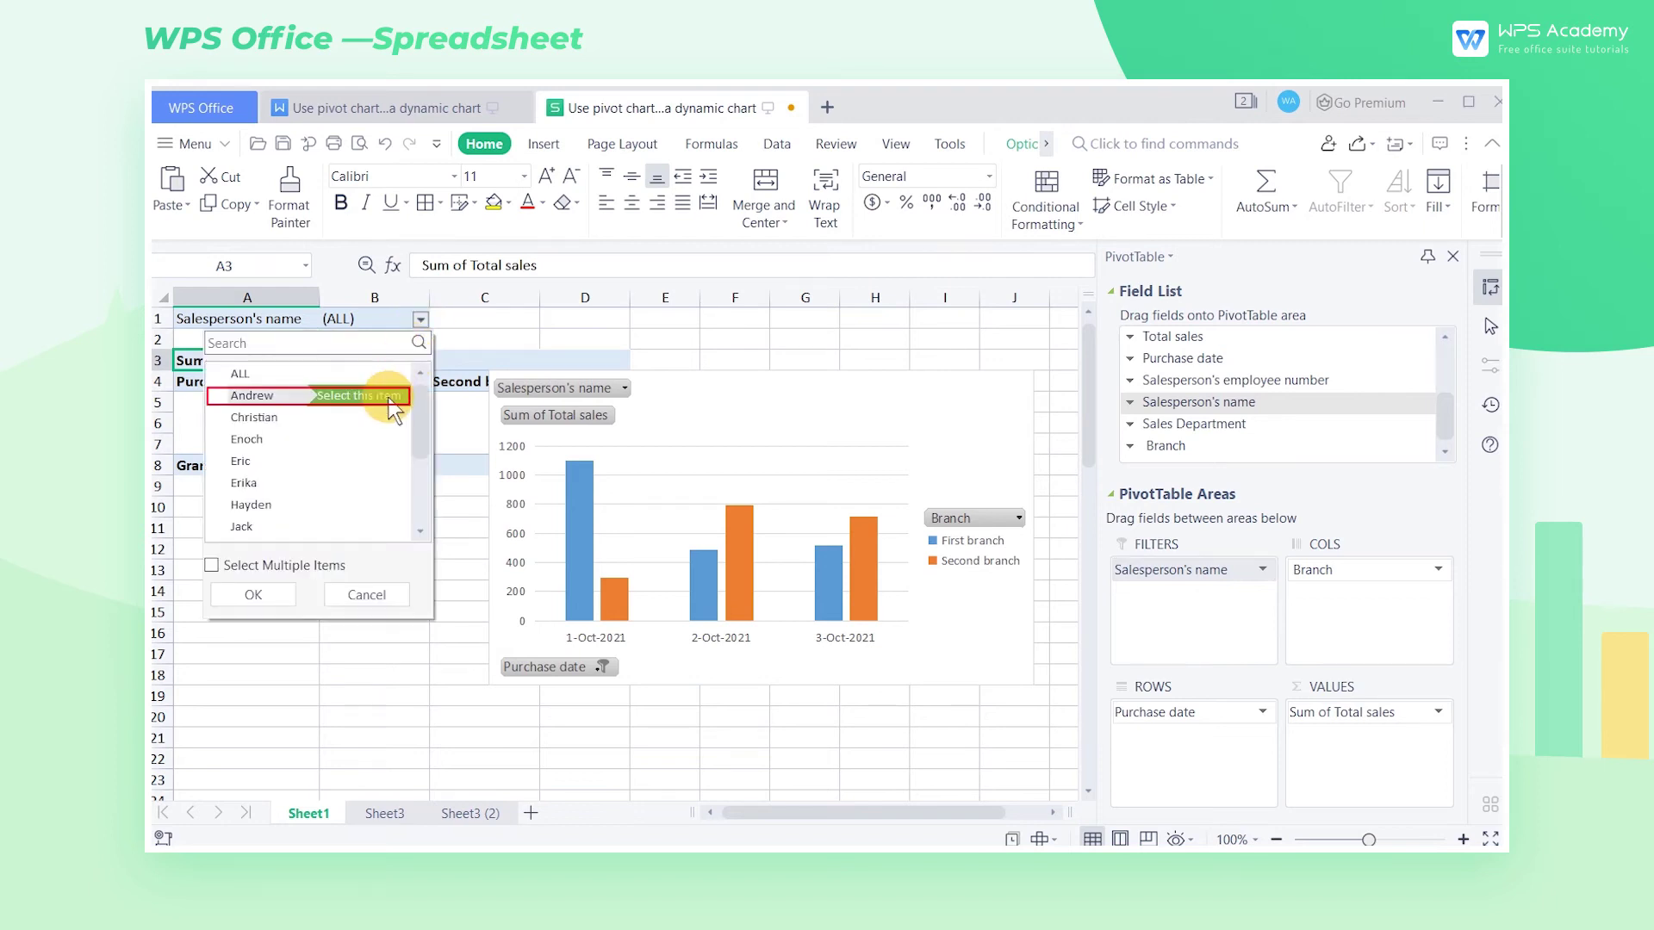
{"action": "left_click", "coordinate": [393, 398]}
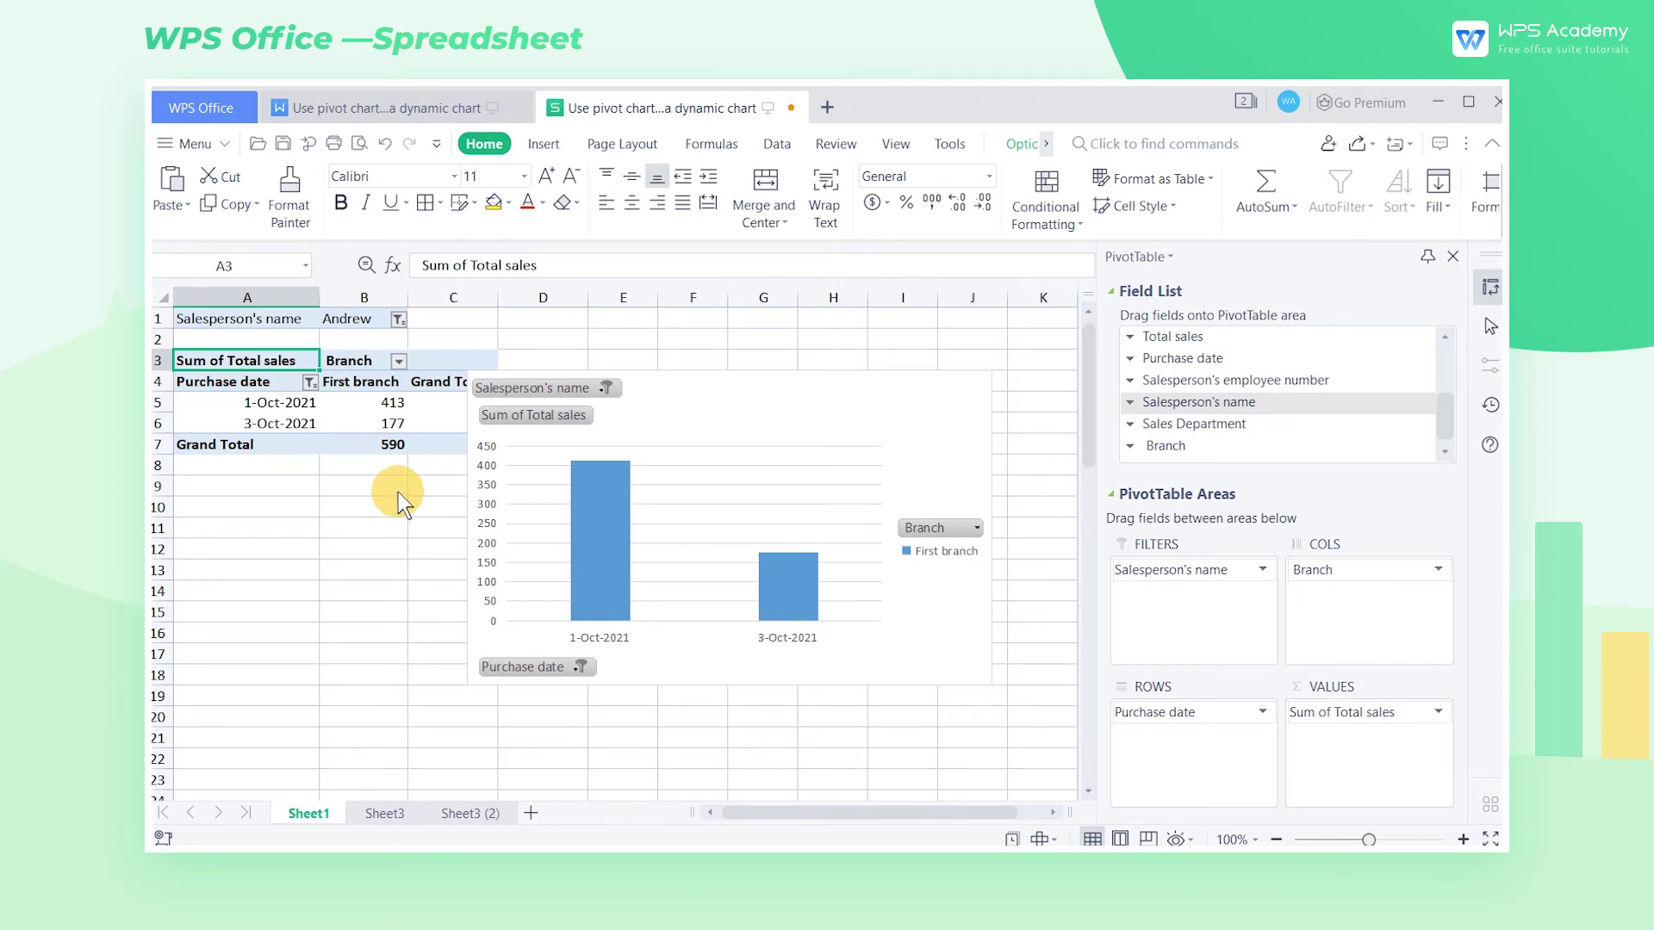
{"action": "left_click", "coordinate": [385, 145]}
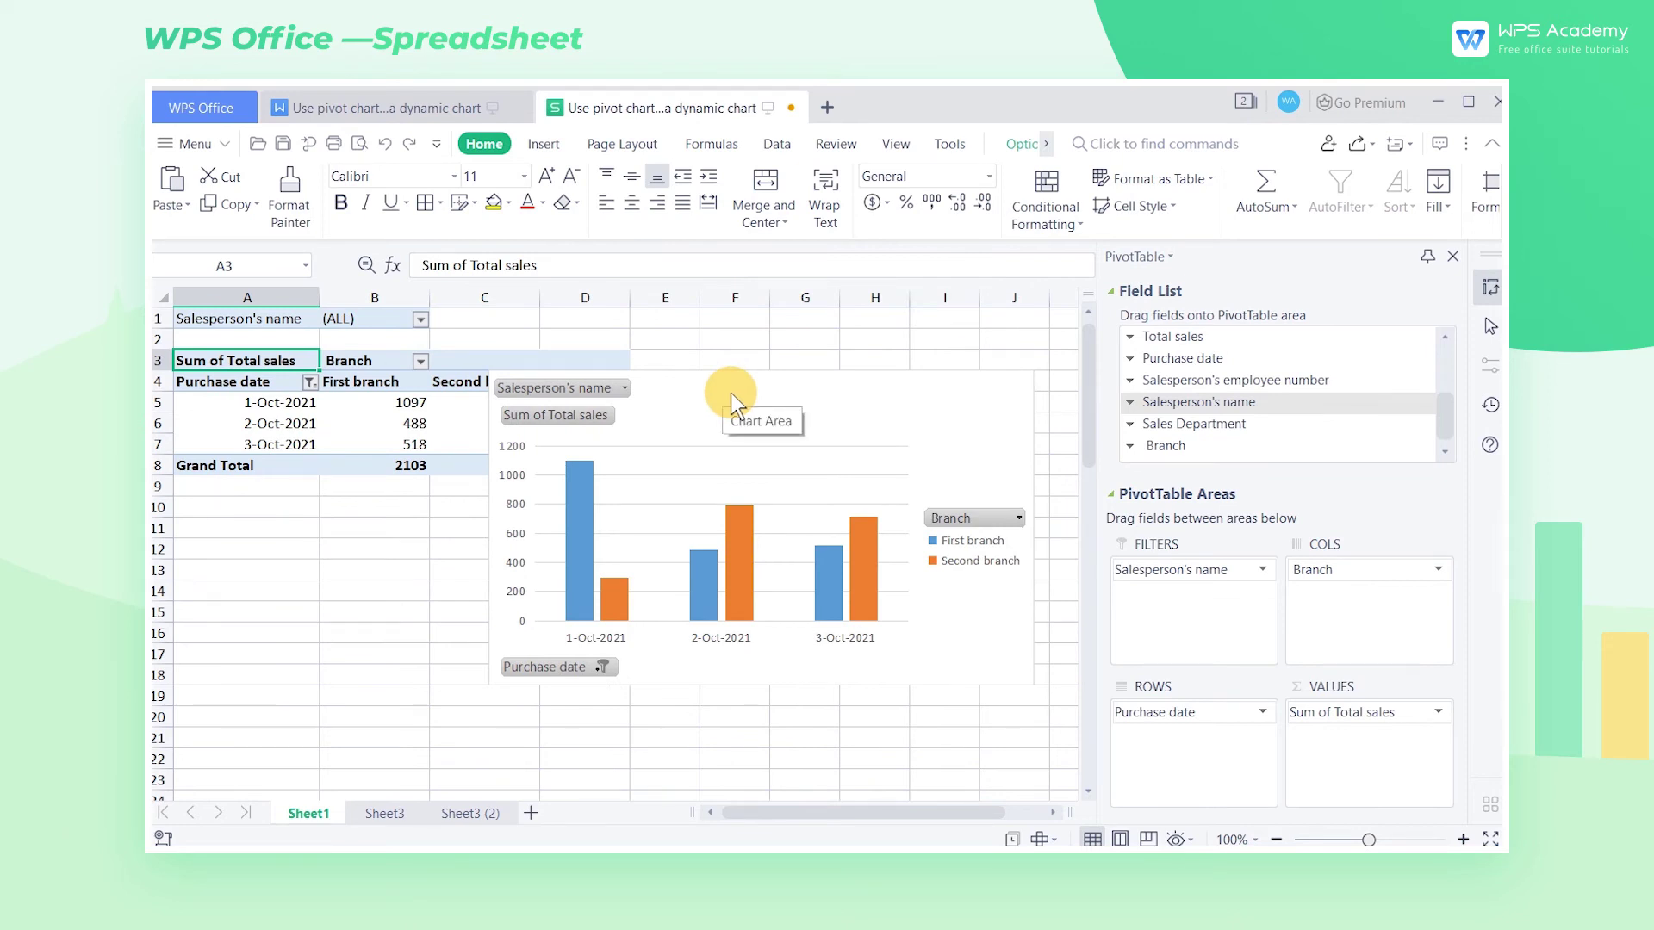
- Move and enlarge the pivot chart, and turn on data labels for its bars
{"action": "left_click_drag", "start_coordinate": [726, 387], "coordinate": [415, 331]}
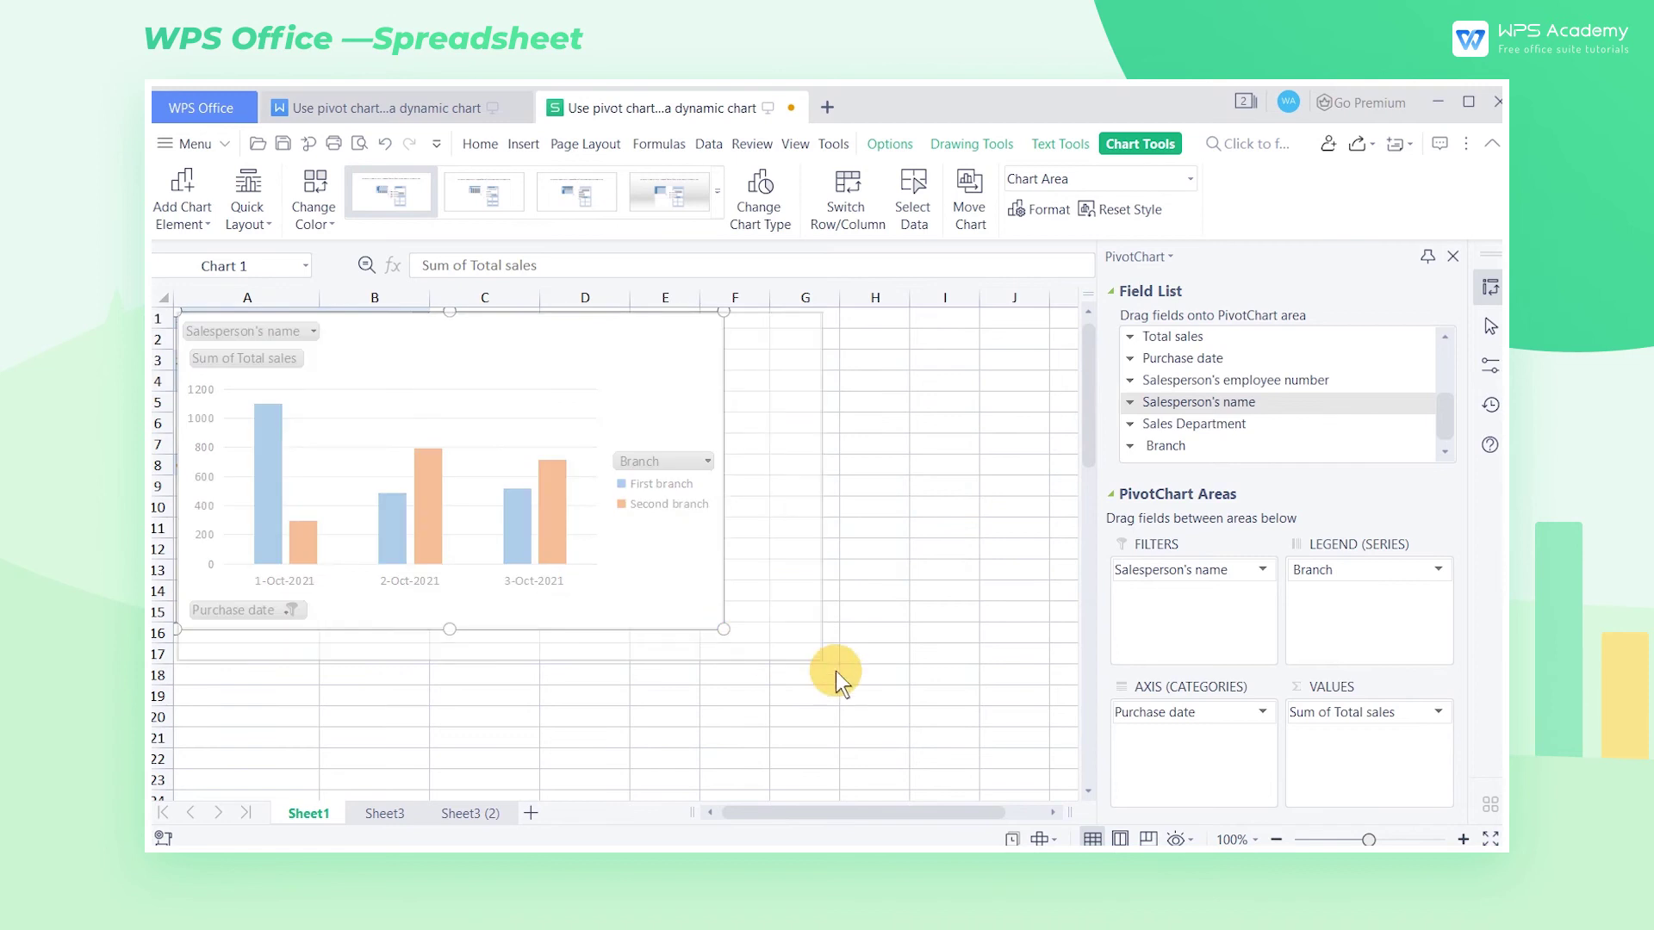
{"action": "left_click_drag", "start_coordinate": [835, 670], "coordinate": [976, 736]}
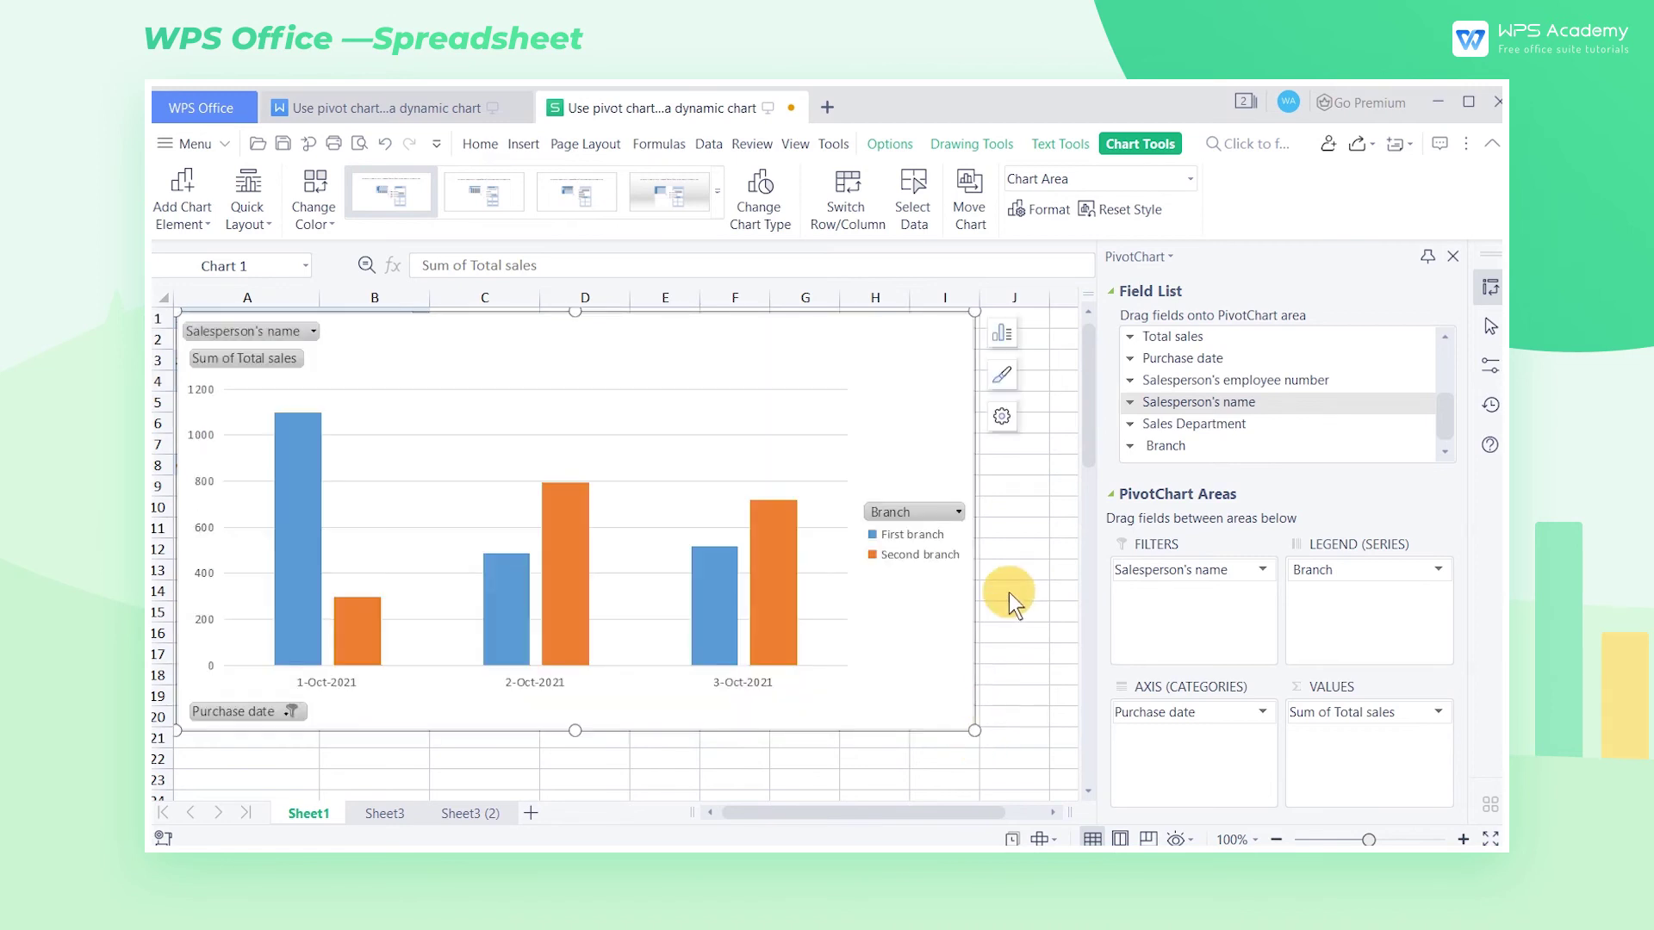
{"action": "left_click", "coordinate": [1010, 339]}
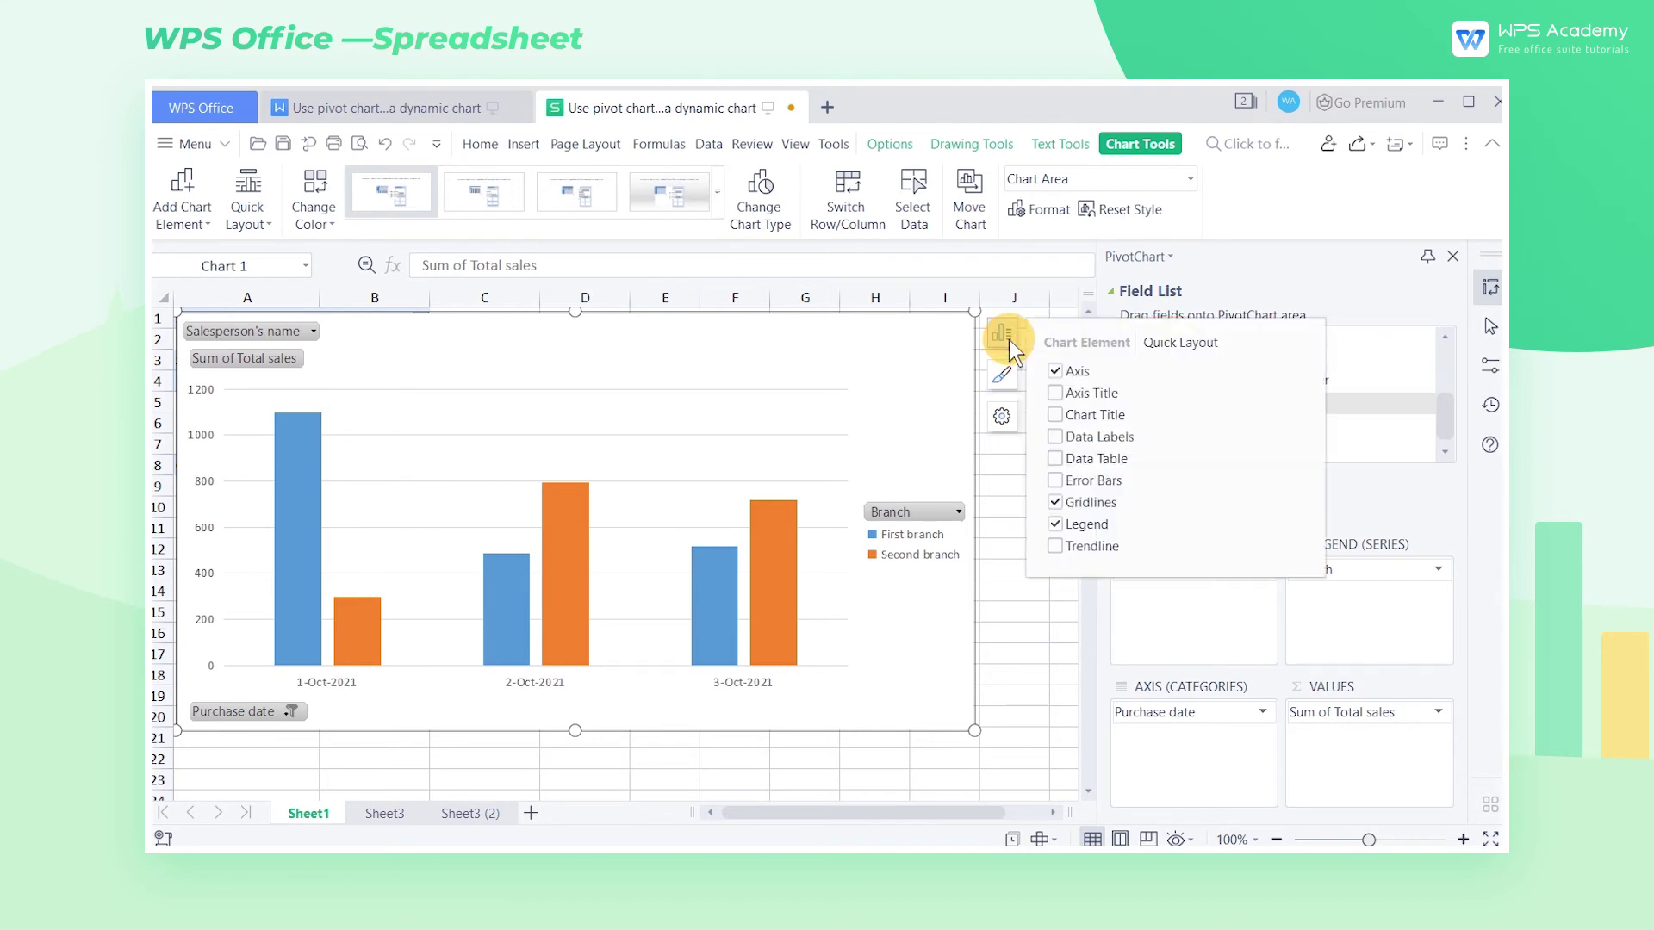
{"action": "left_click", "coordinate": [1056, 436]}
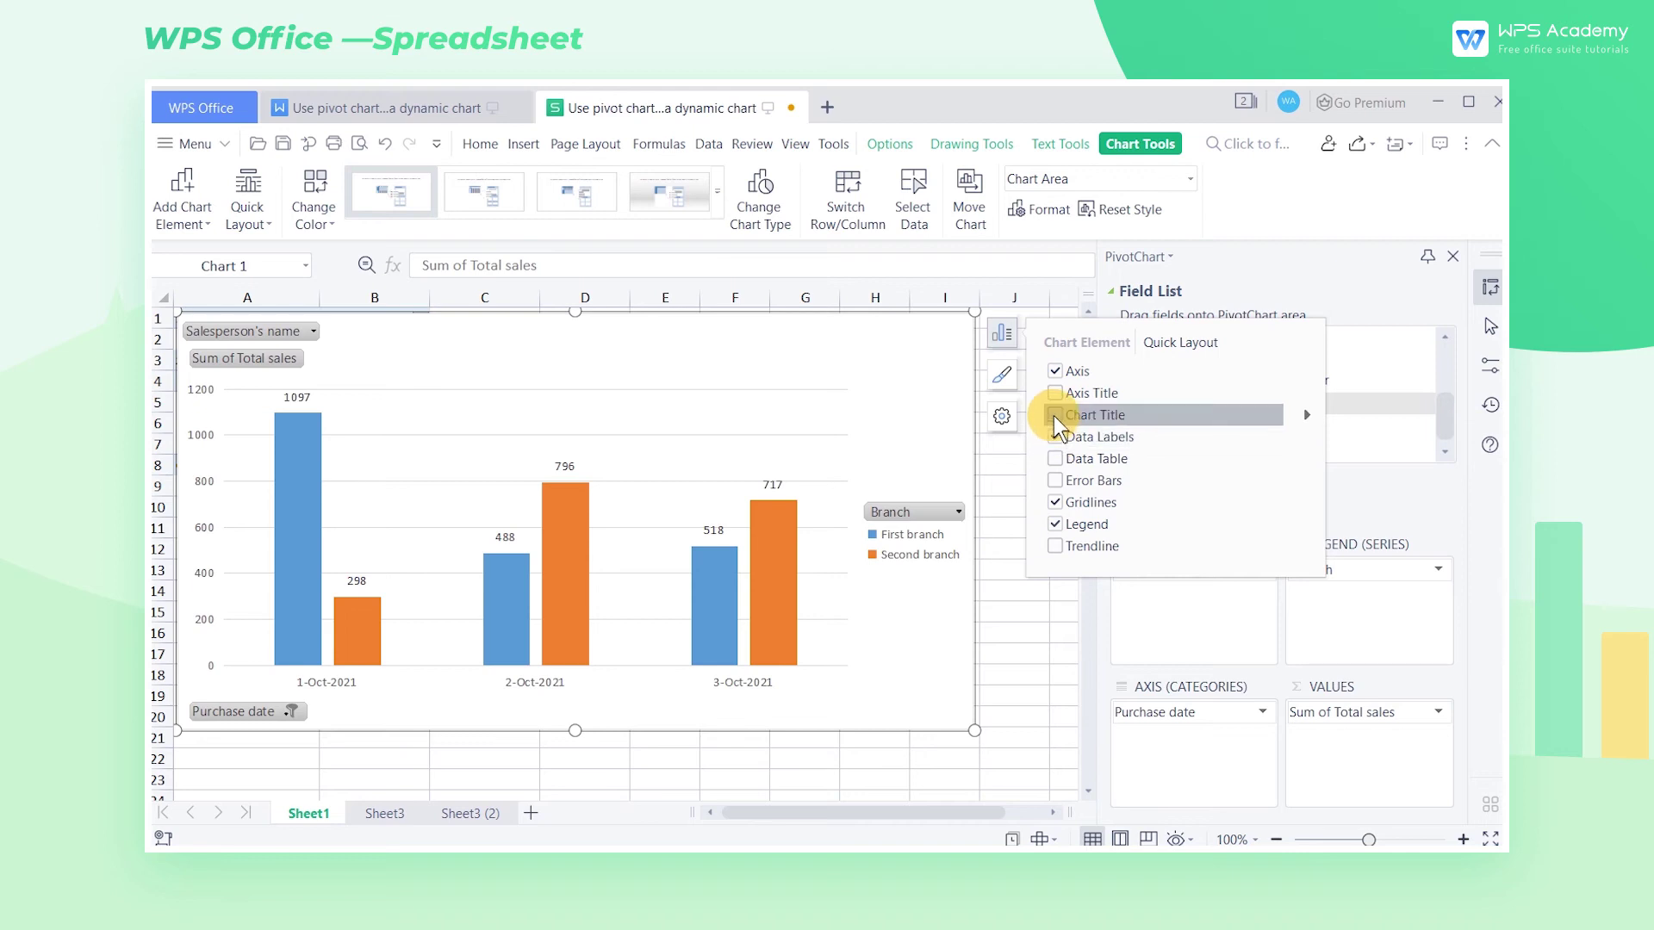
- Add the chart title 'Total sales of all branches in the fourth quarter'
{"action": "left_click", "coordinate": [1055, 416]}
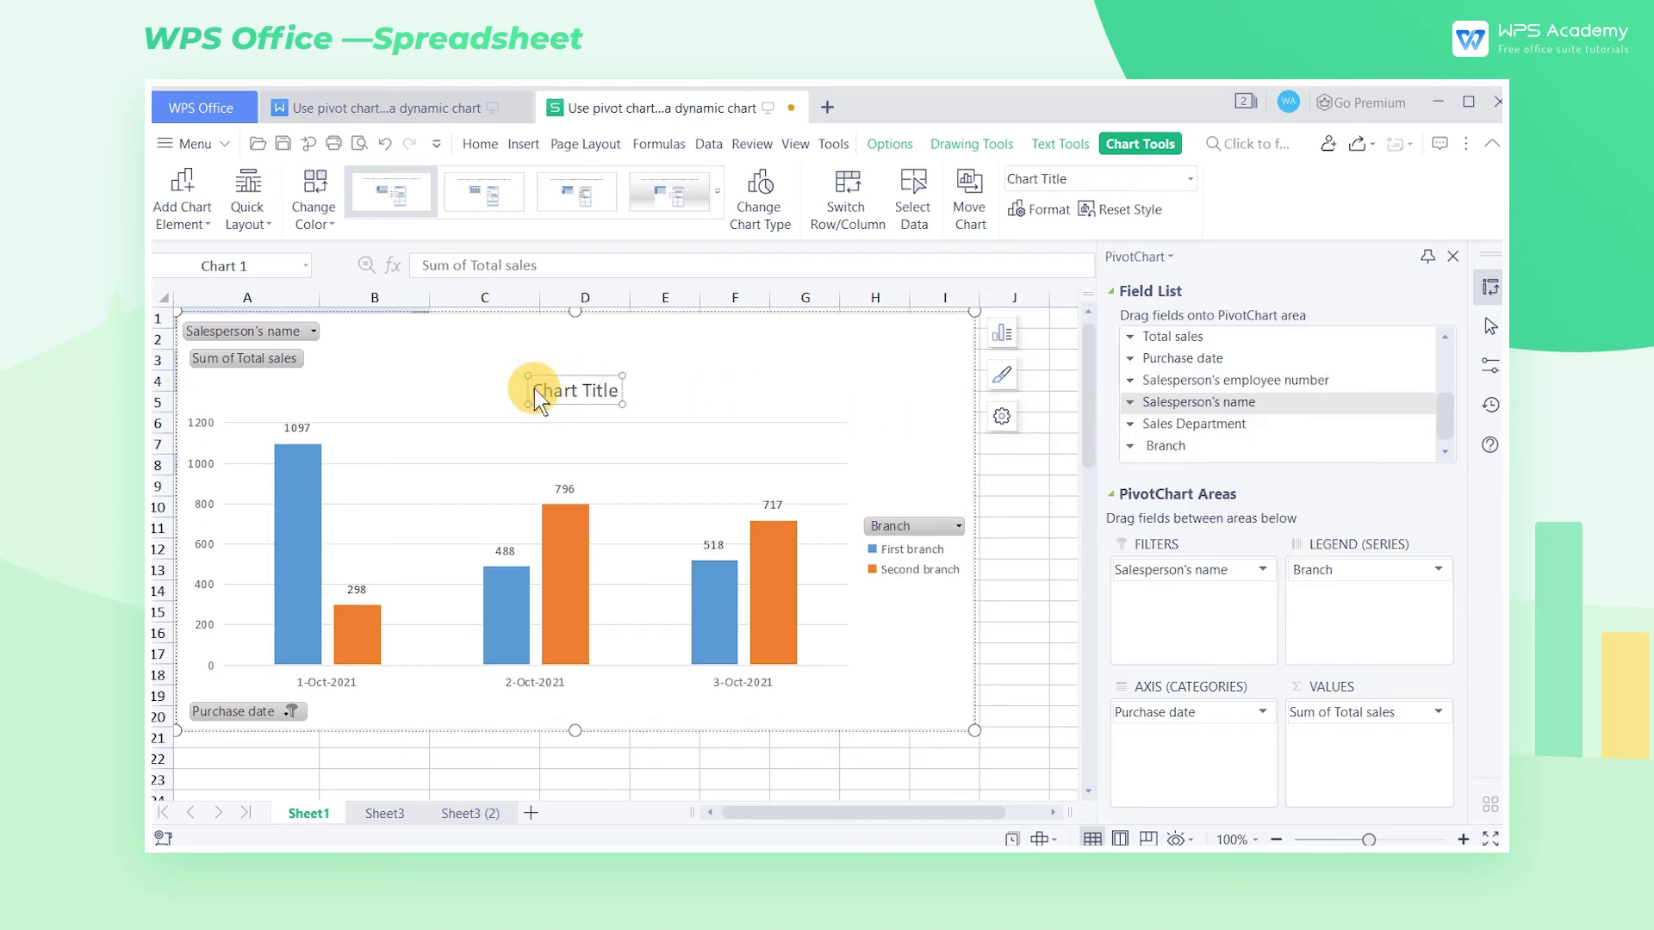
{"action": "left_click_drag", "start_coordinate": [533, 392], "coordinate": [600, 401]}
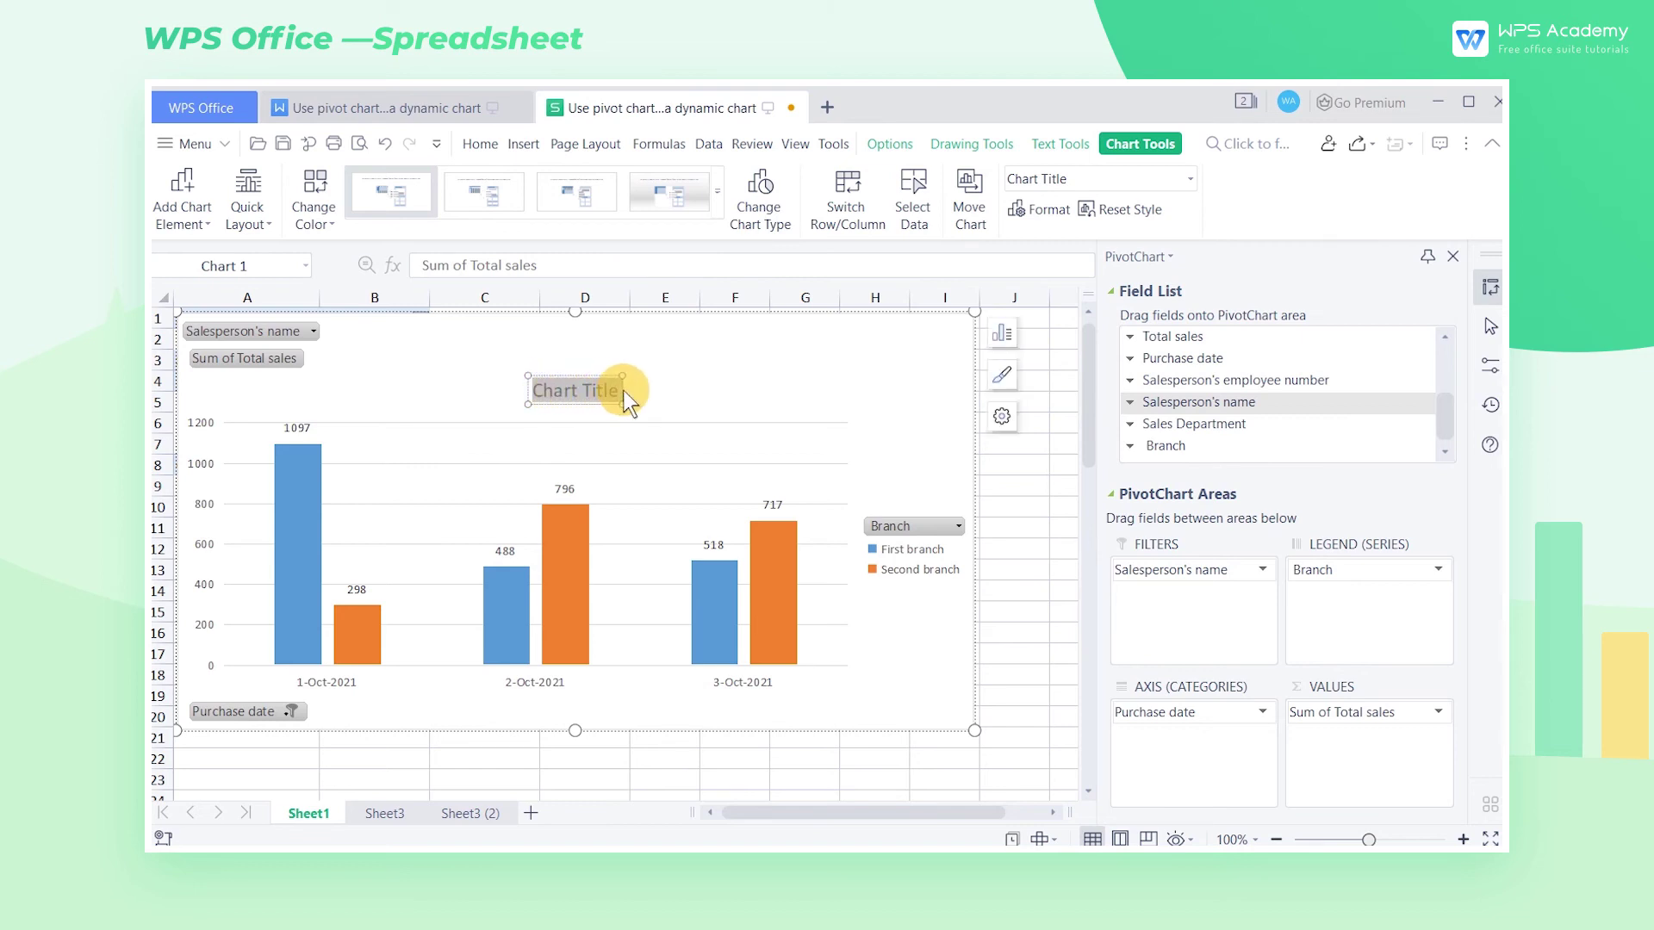
{"action": "type", "text": "Total sales of all branches in the fourth quarter"}
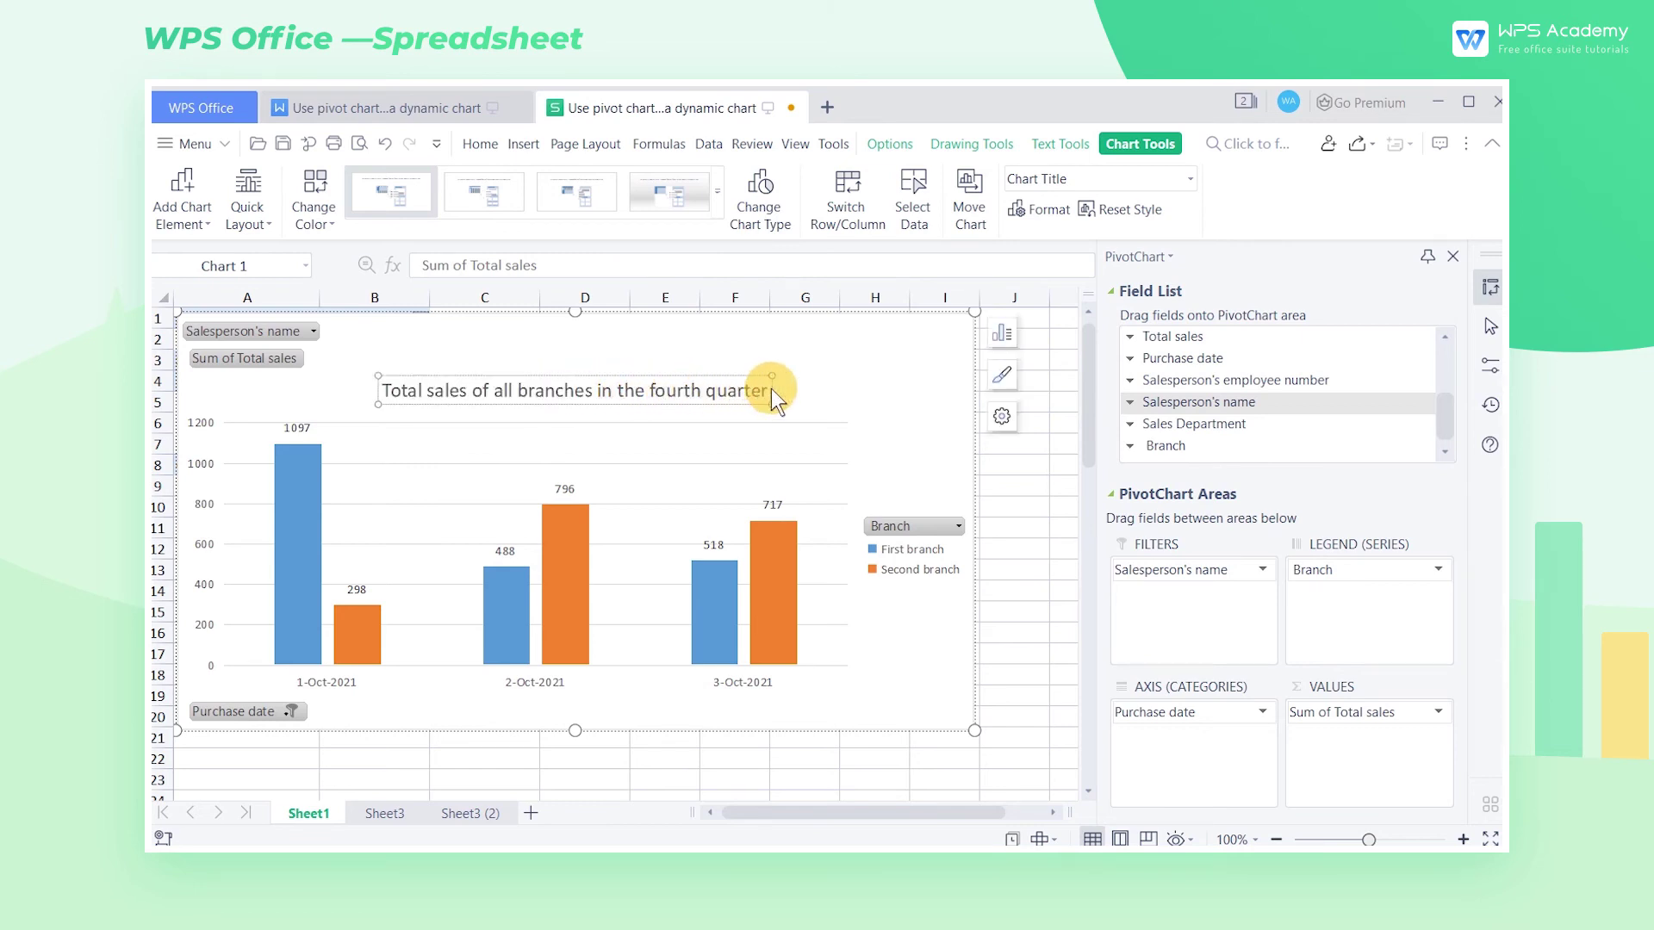
{"action": "left_click", "coordinate": [848, 367]}
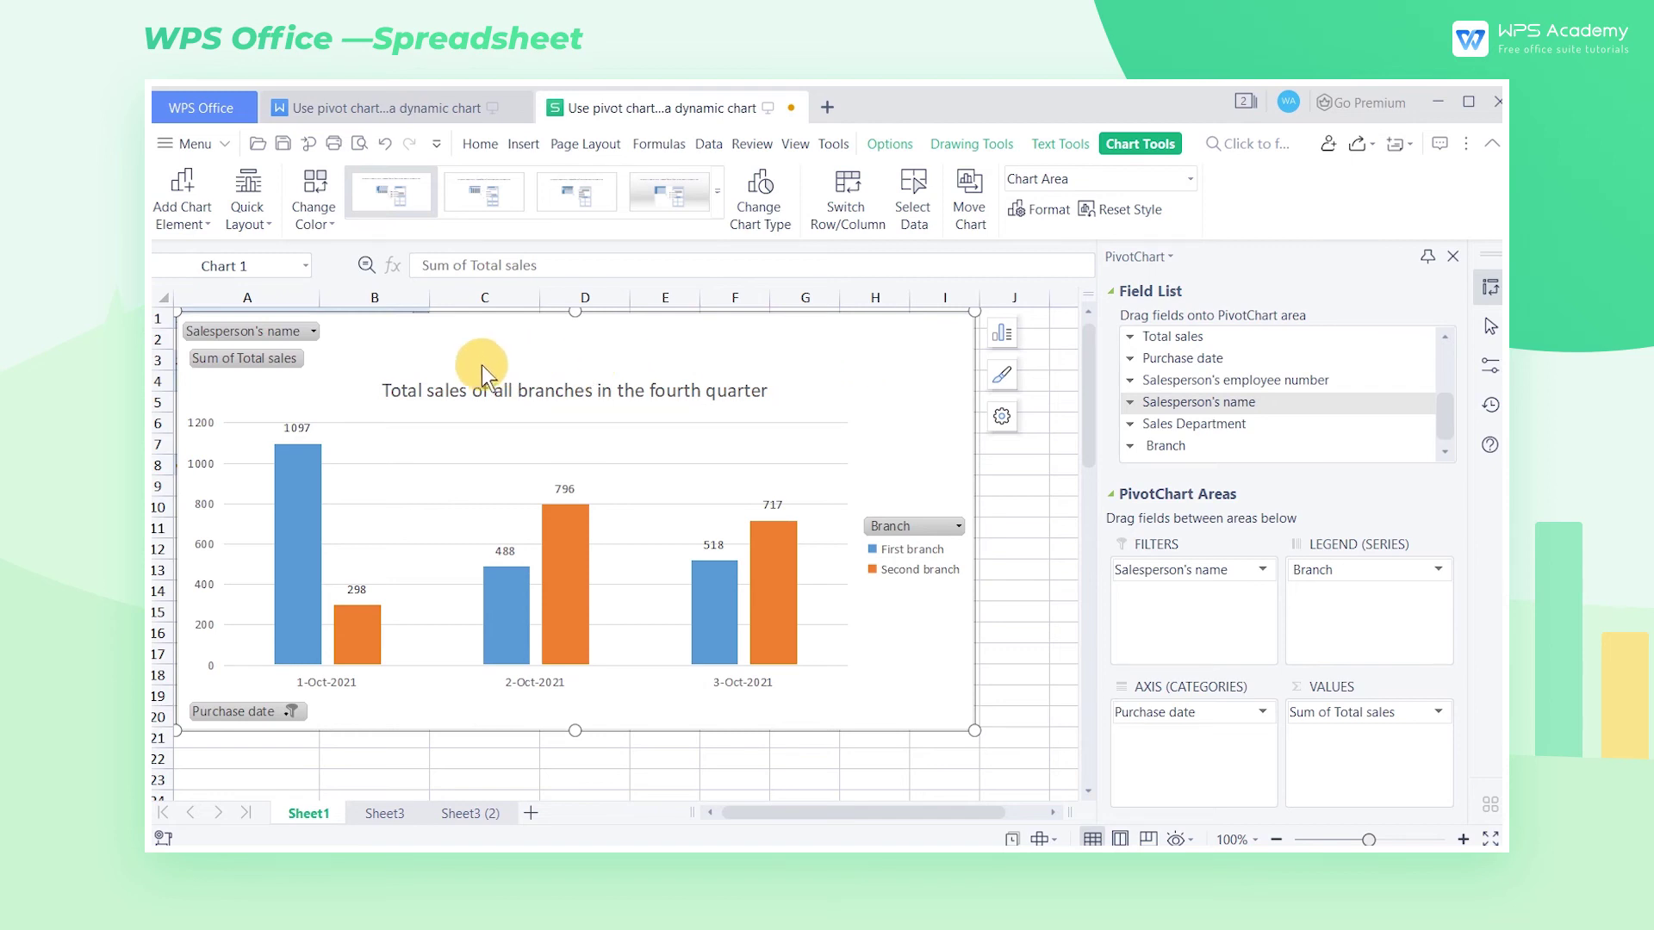
- Hide all chart field buttons, widen the PivotChart pane, then show all field buttons again
{"action": "right_click", "coordinate": [286, 359]}
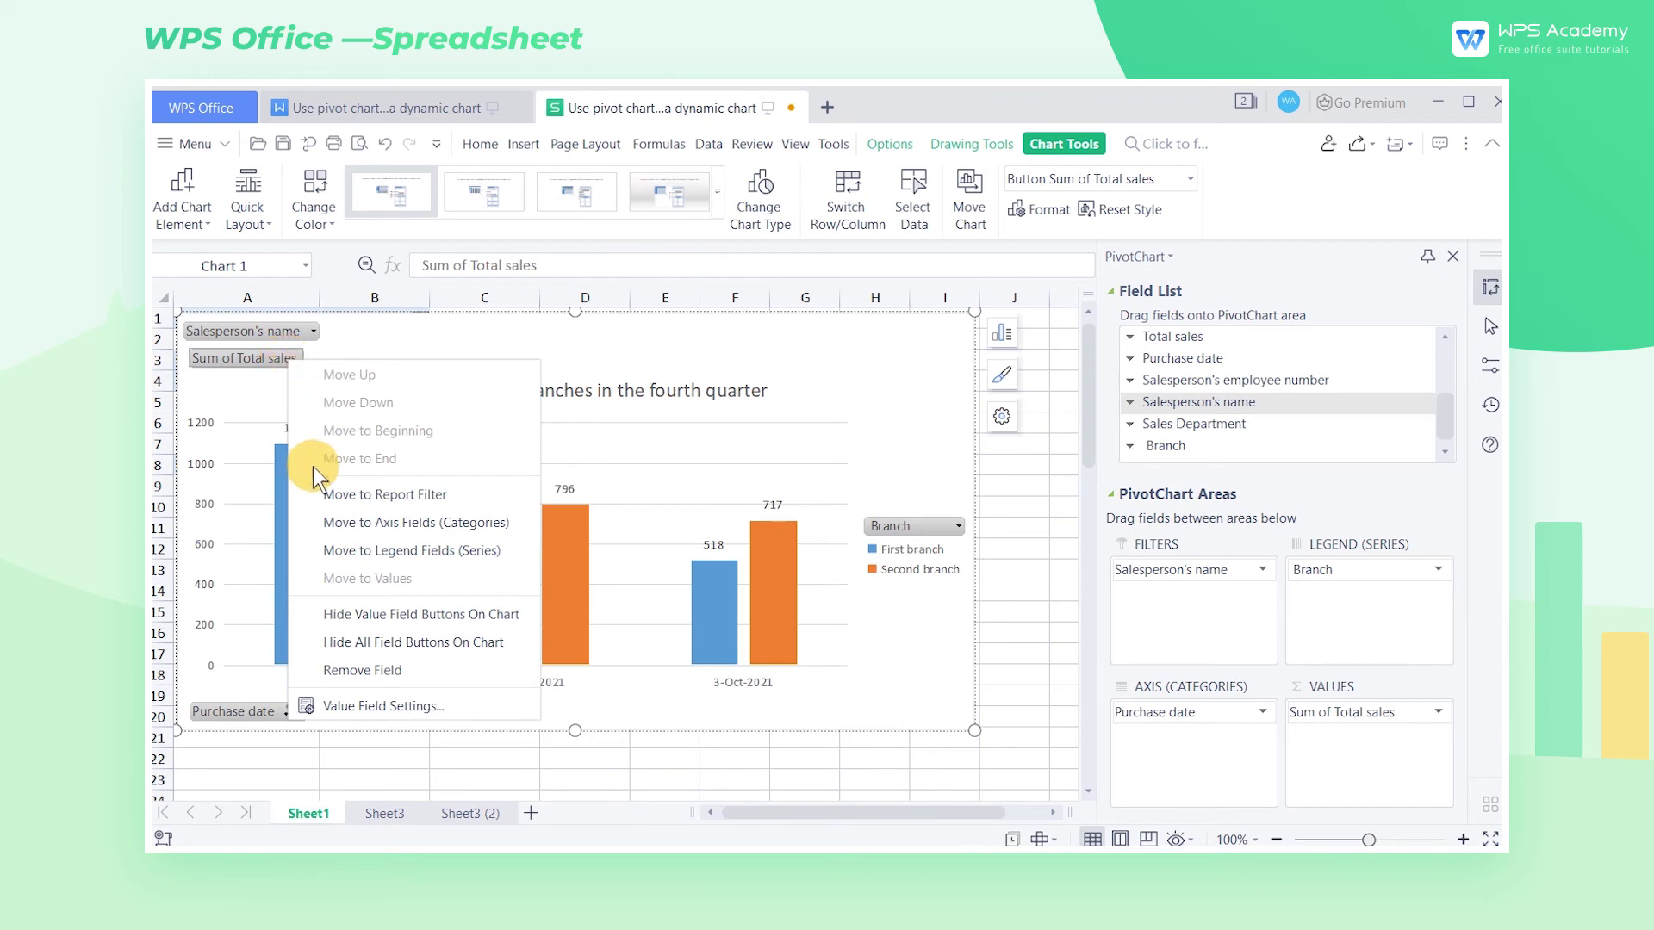
{"action": "left_click", "coordinate": [313, 645]}
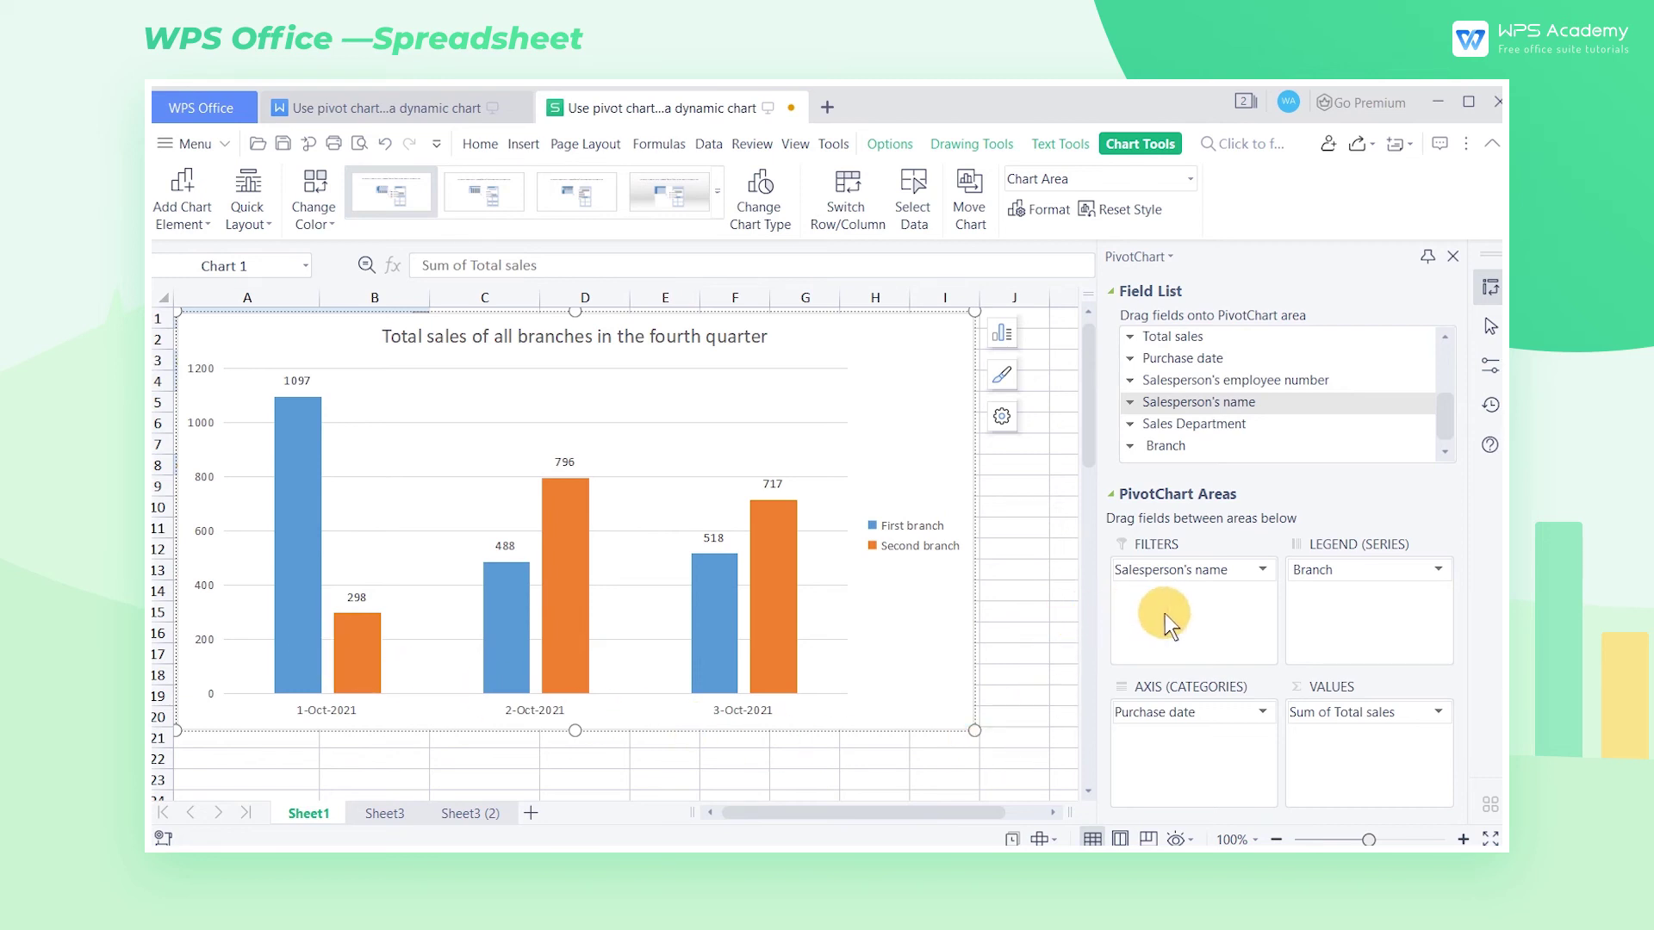
{"action": "left_click_drag", "start_coordinate": [1097, 554], "coordinate": [1057, 554]}
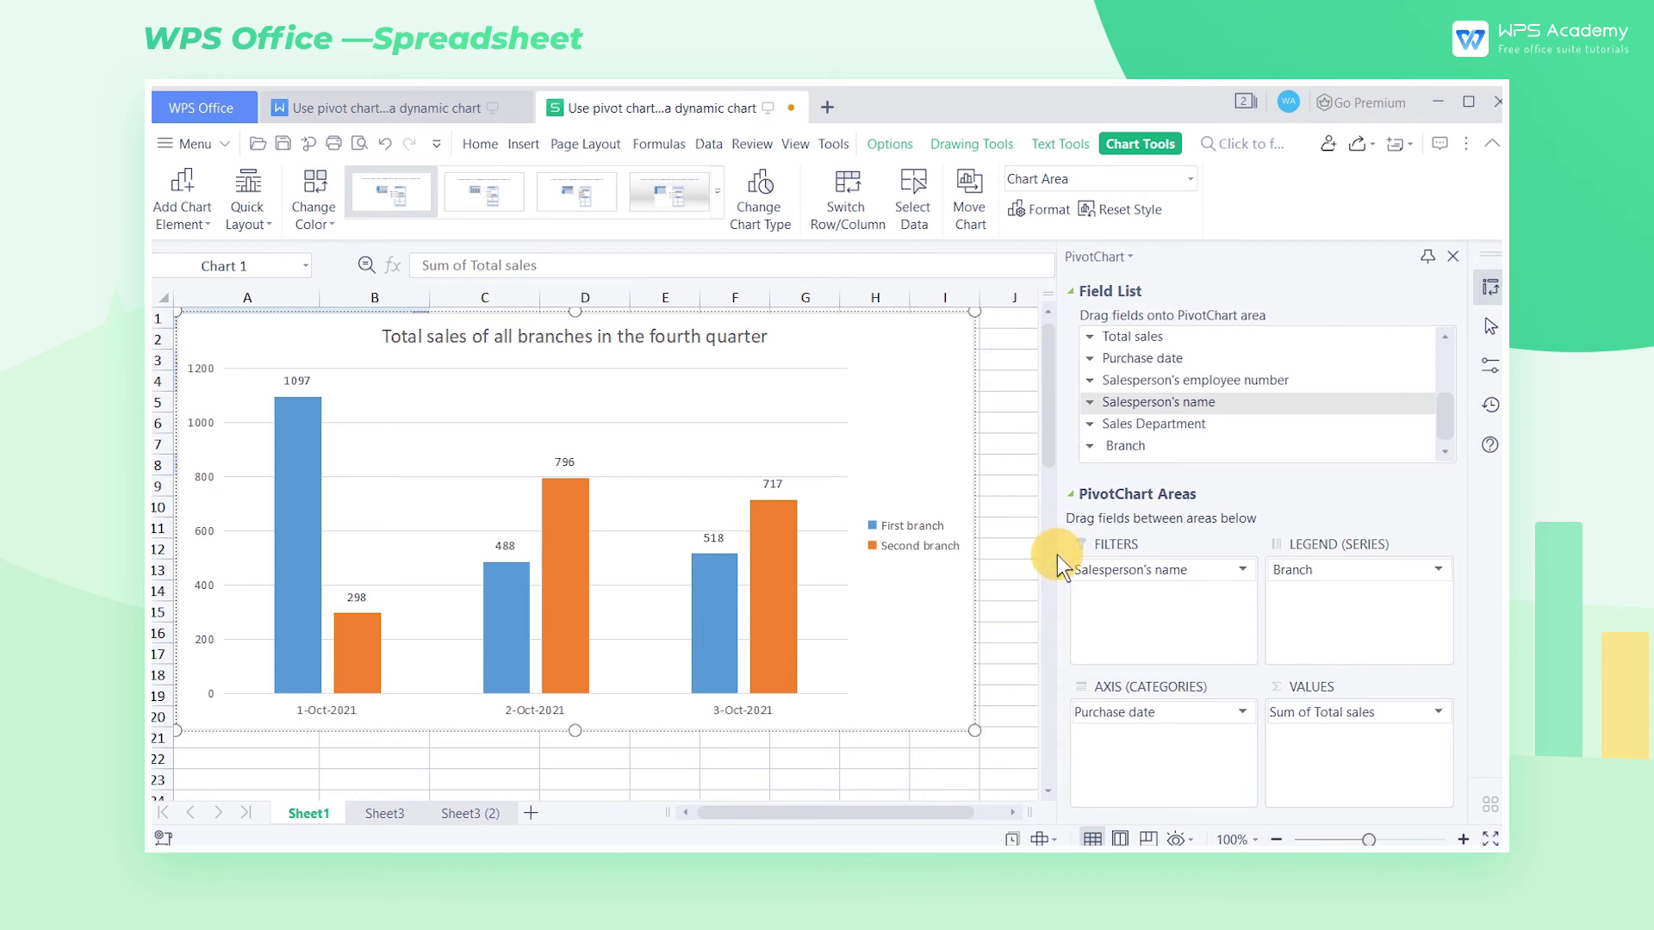
{"action": "left_click", "coordinate": [1226, 570]}
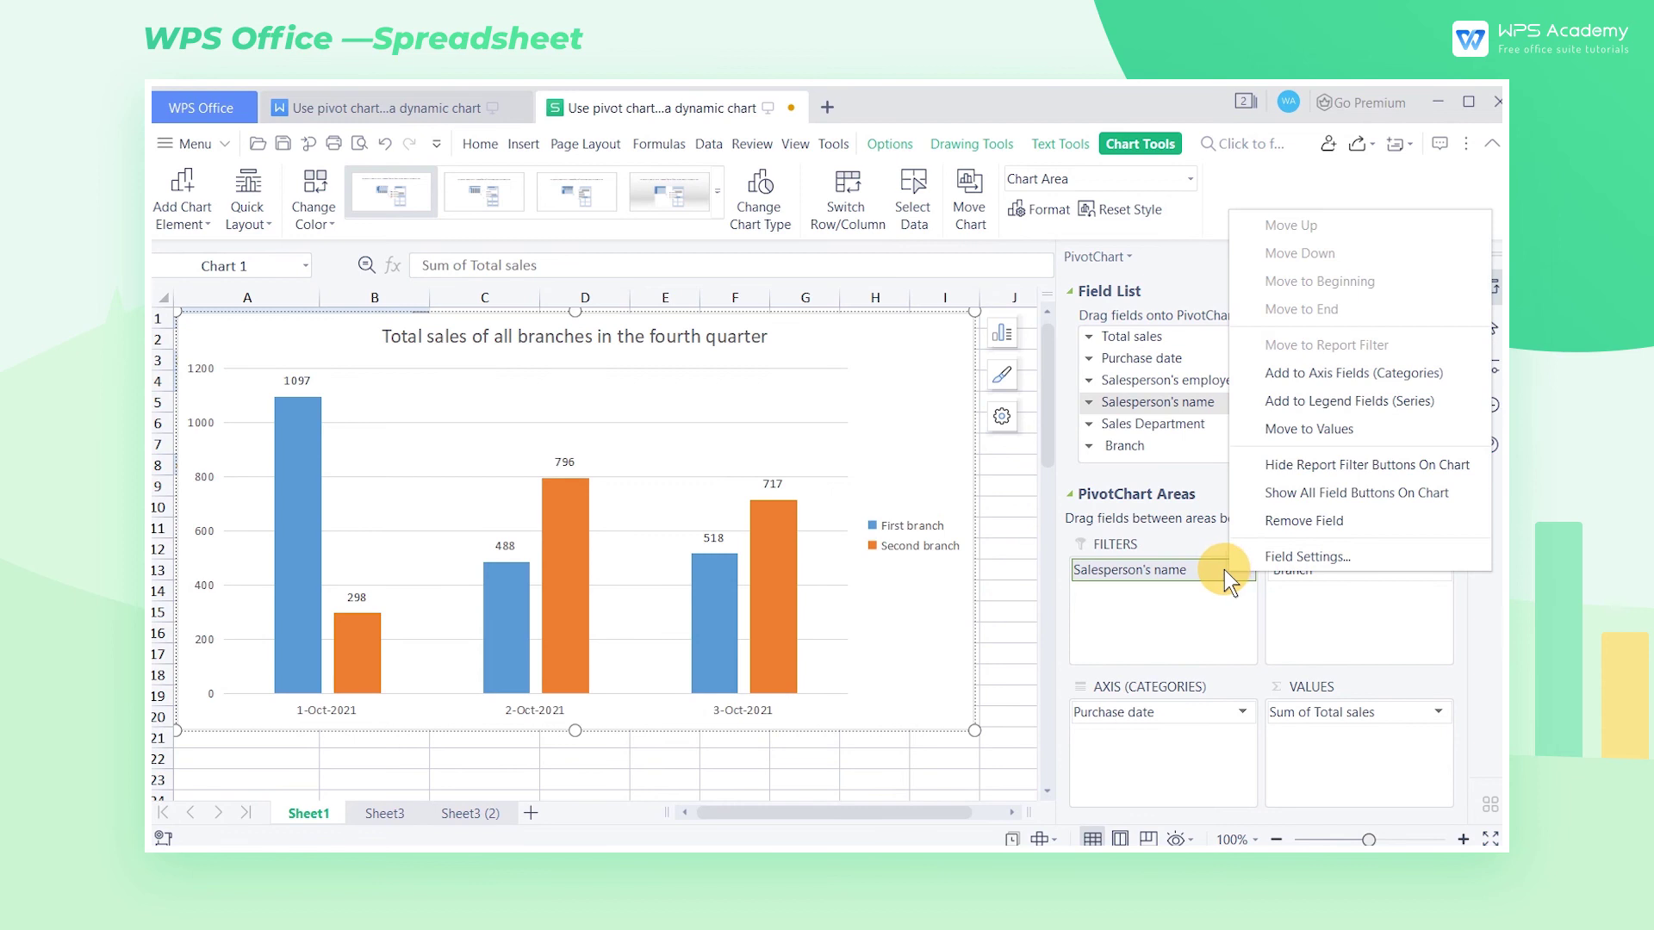
{"action": "left_click", "coordinate": [1249, 498]}
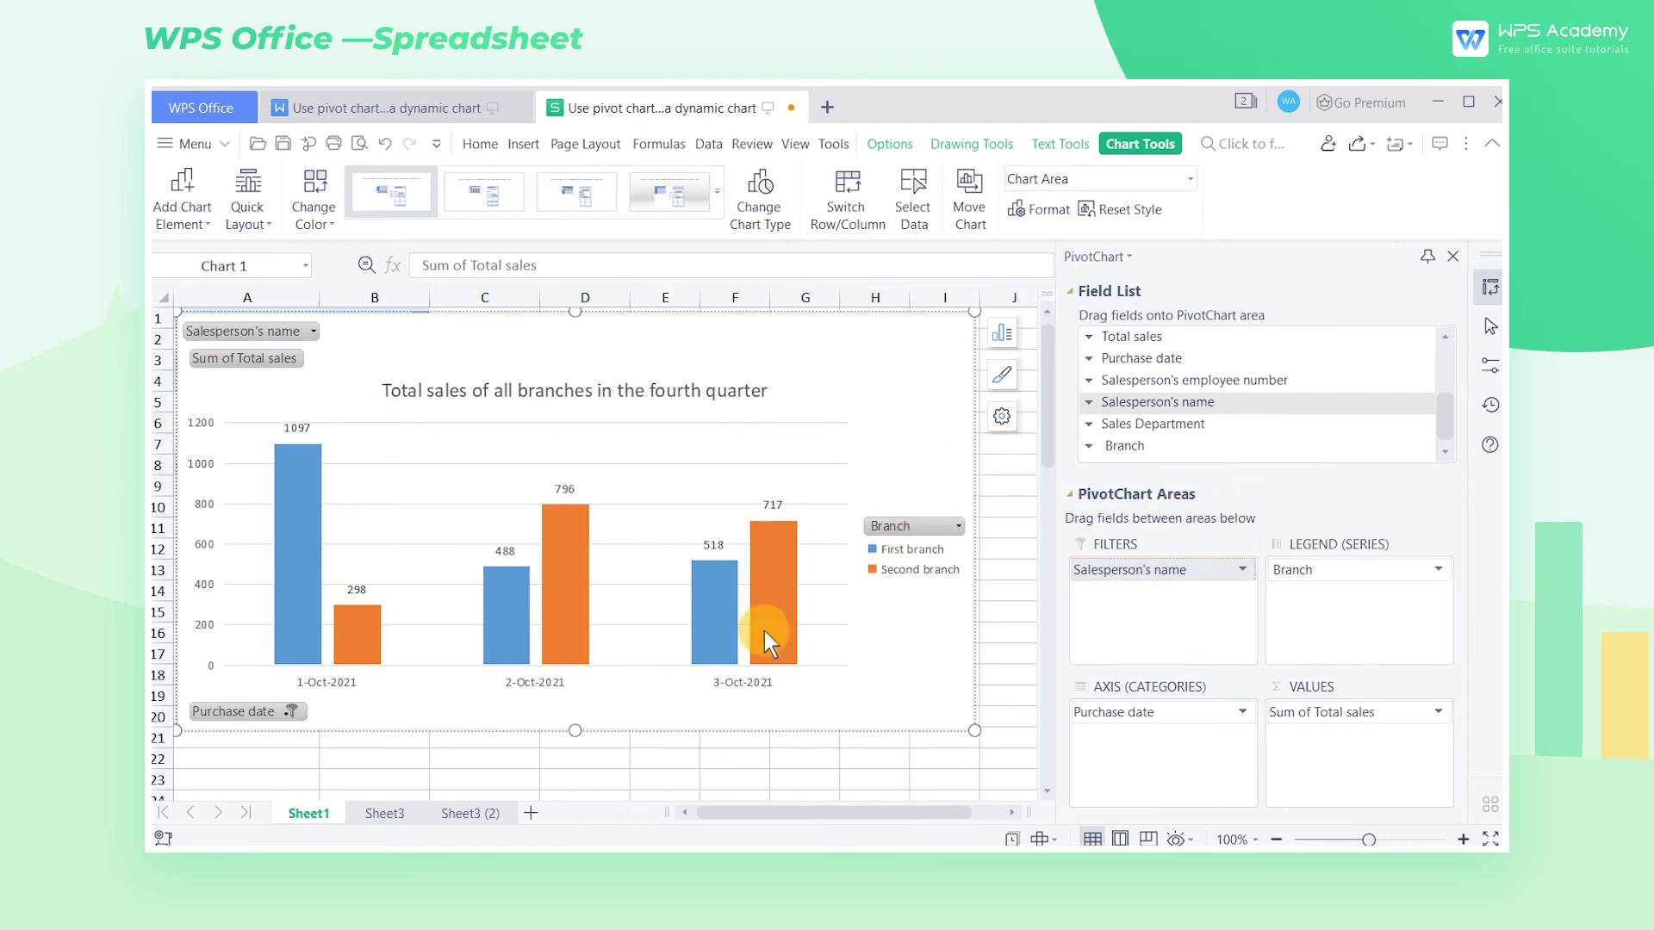
- On Sheet3, change the refrigerator sale amount in F132 to 1
{"action": "left_click", "coordinate": [384, 811]}
{"action": "left_click_drag", "start_coordinate": [1495, 320], "coordinate": [1471, 588]}
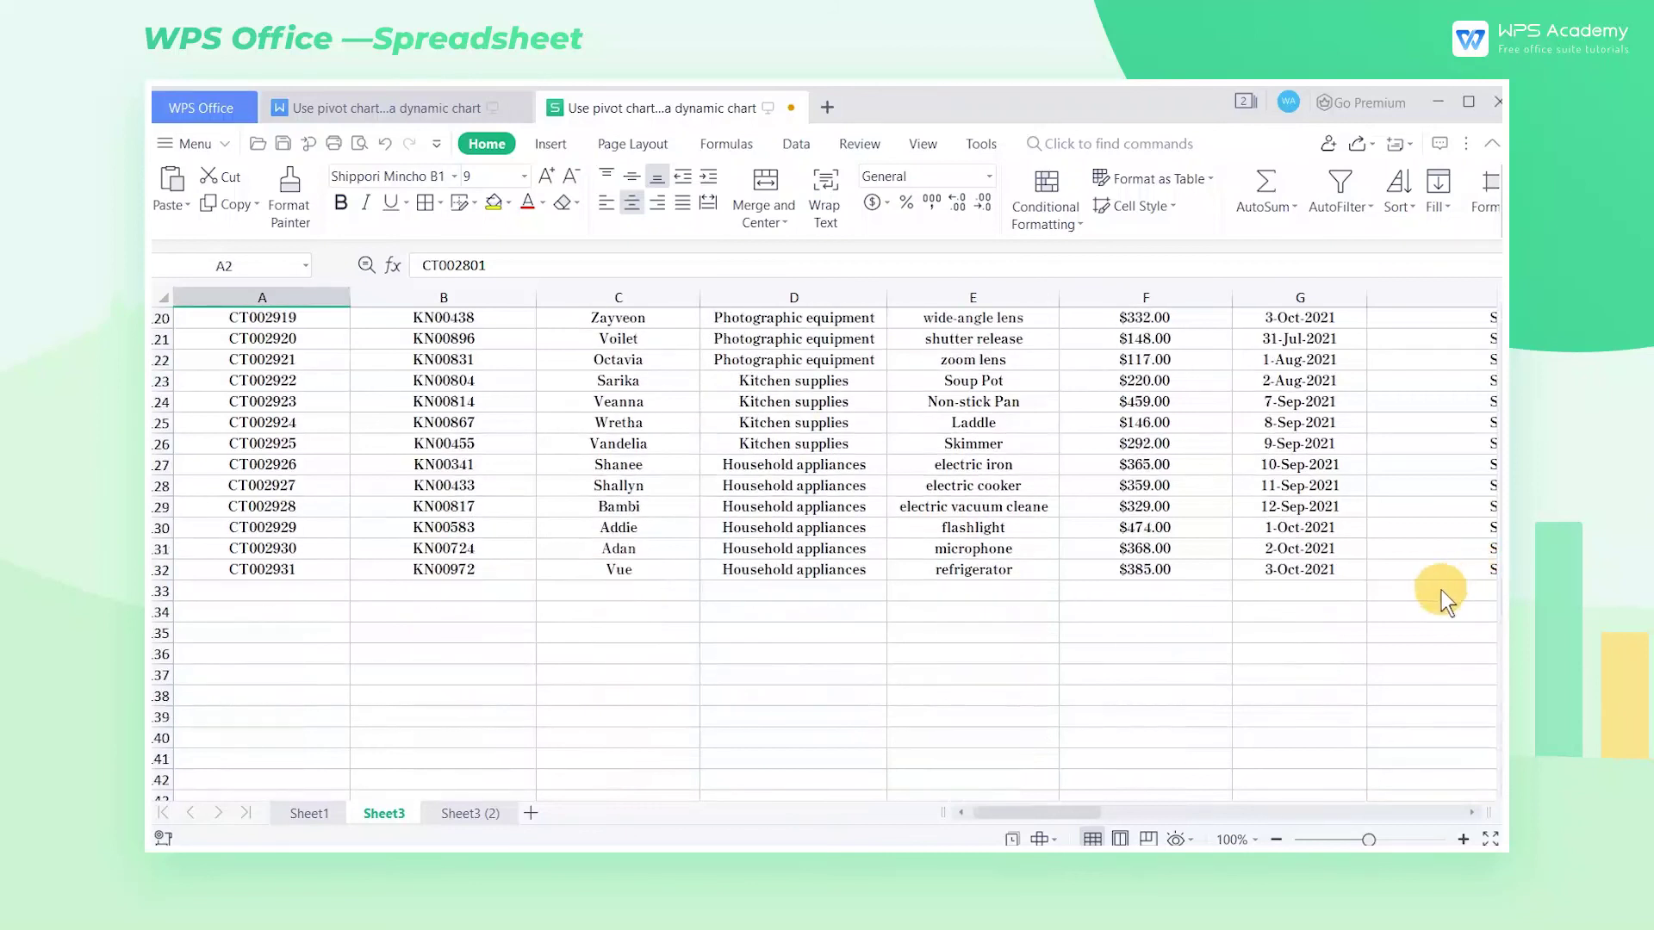
{"action": "left_click", "coordinate": [1171, 572]}
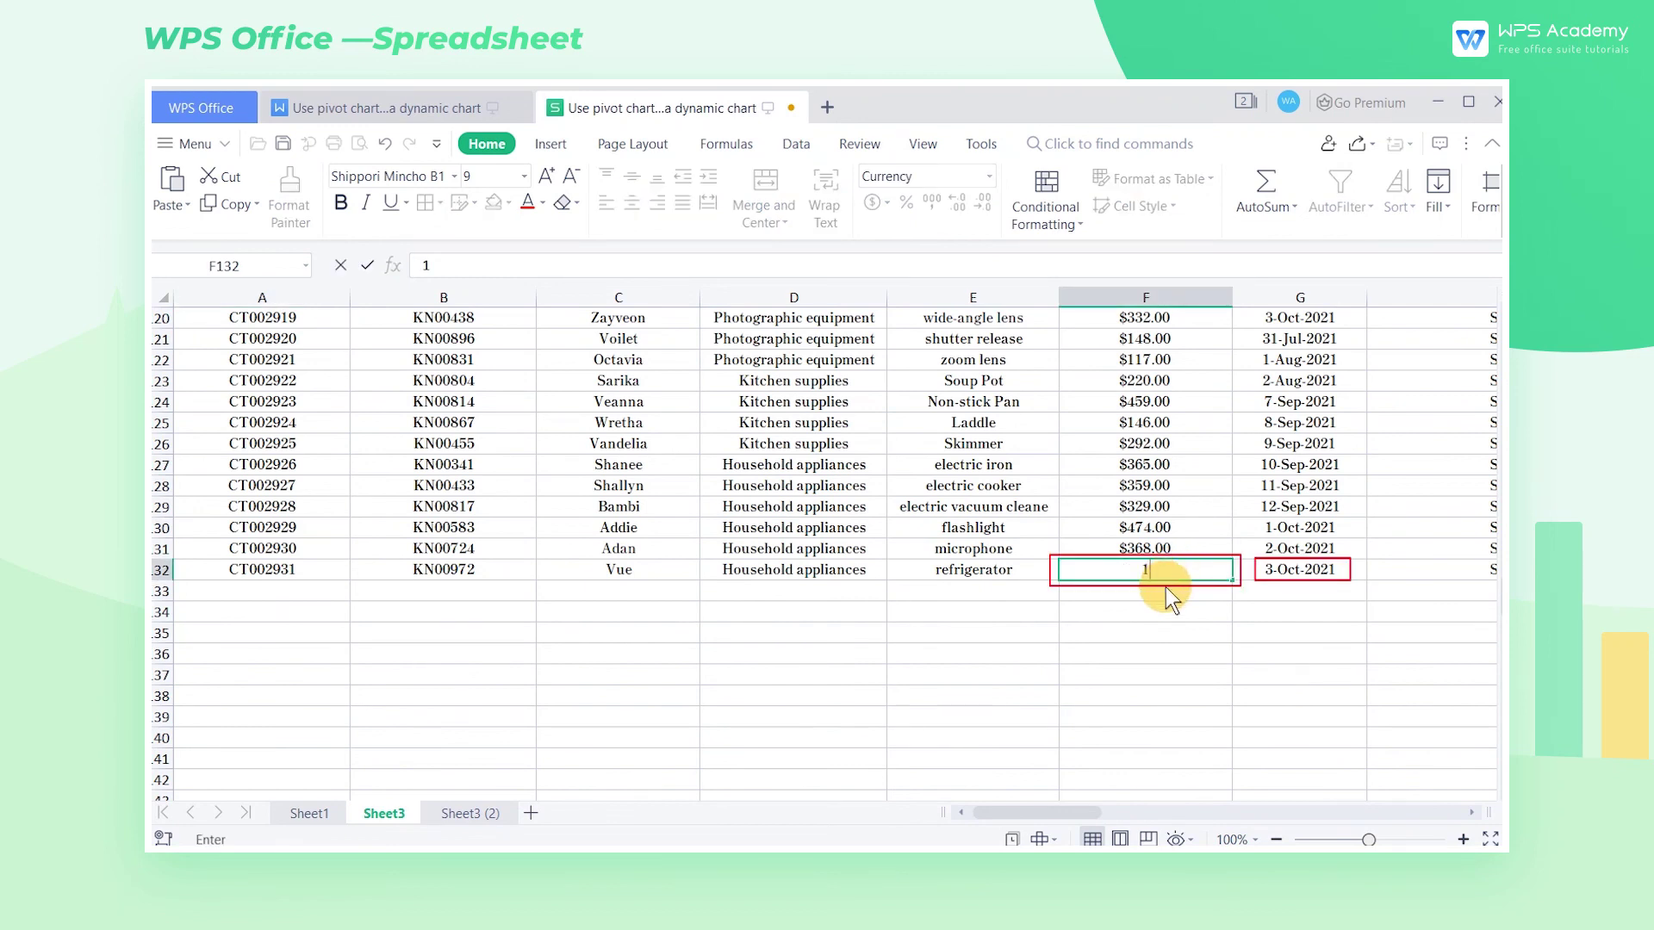
{"action": "type", "text": "1"}
{"action": "key", "text": "ctrl+Return"}
- Refresh the pivot chart on Sheet1 so the 3-Oct Second branch bar shows 333
{"action": "left_click", "coordinate": [301, 813]}
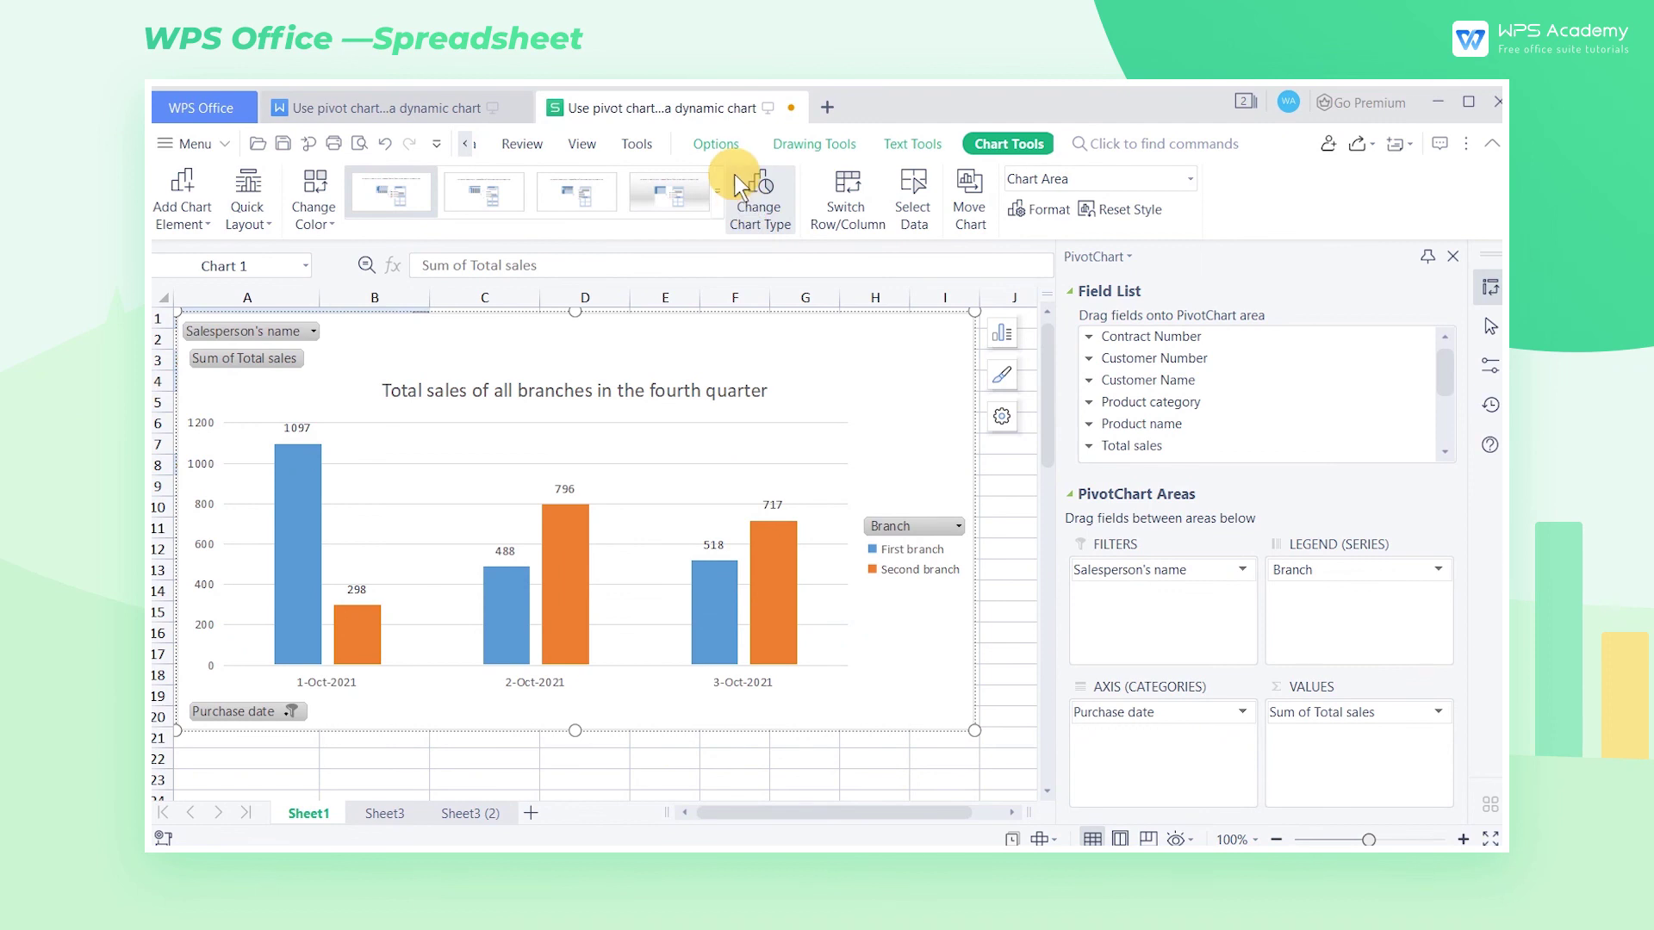
{"action": "left_click", "coordinate": [720, 145]}
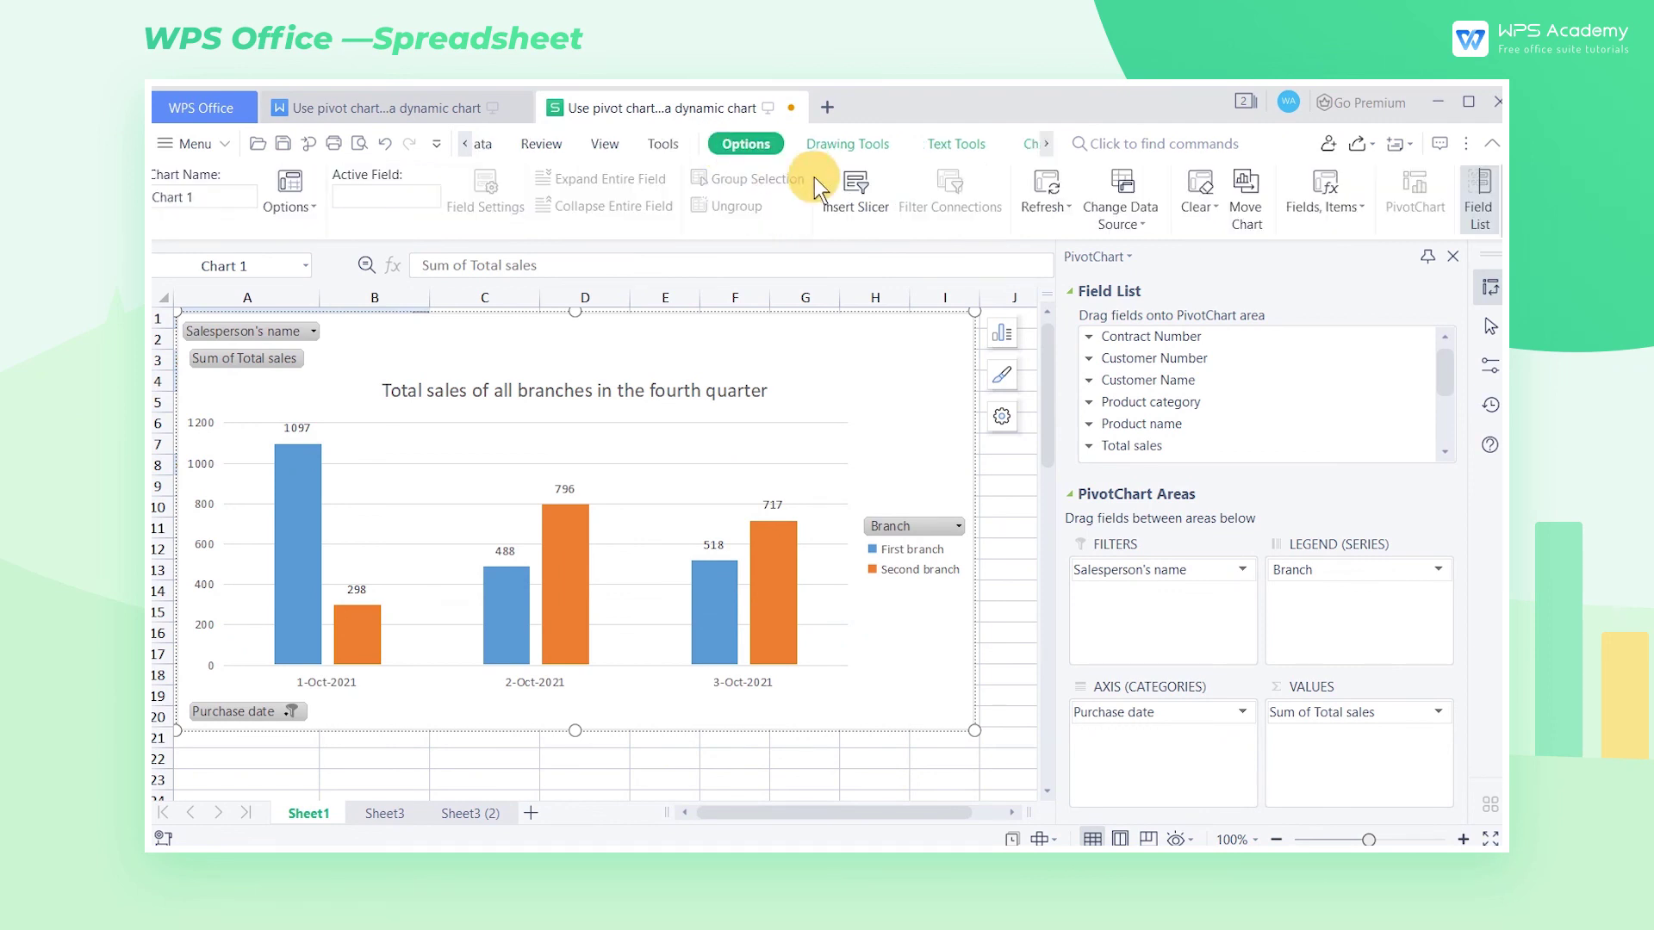
{"action": "left_click", "coordinate": [1054, 179]}
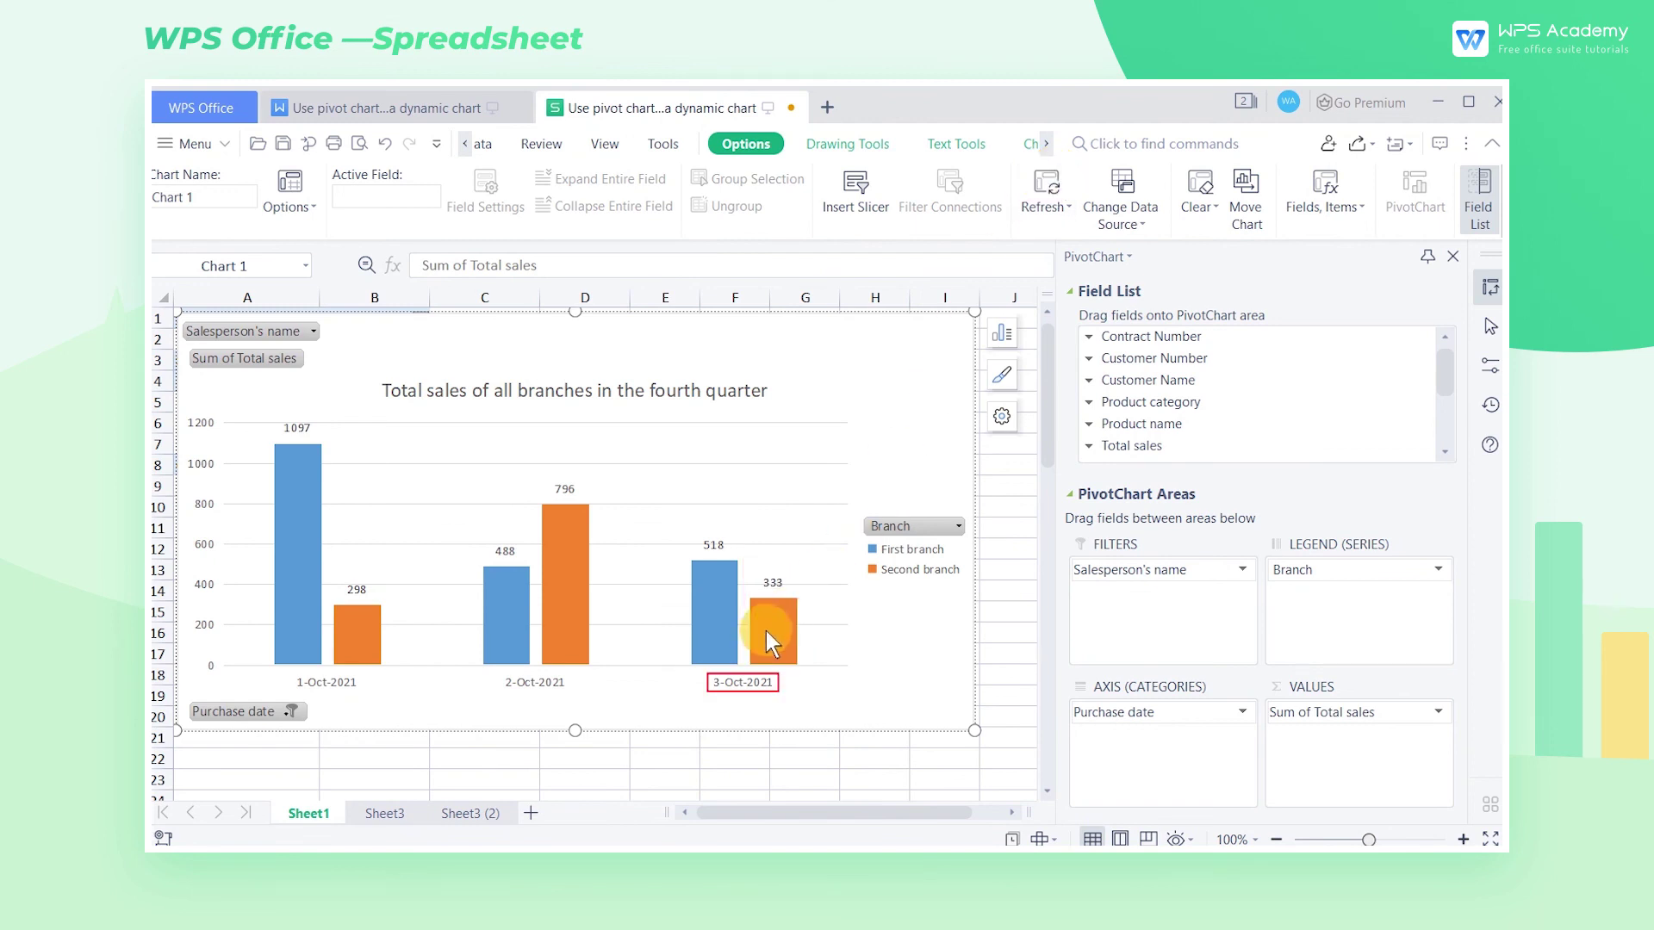
{"action": "mouse_move", "coordinate": [766, 630]}
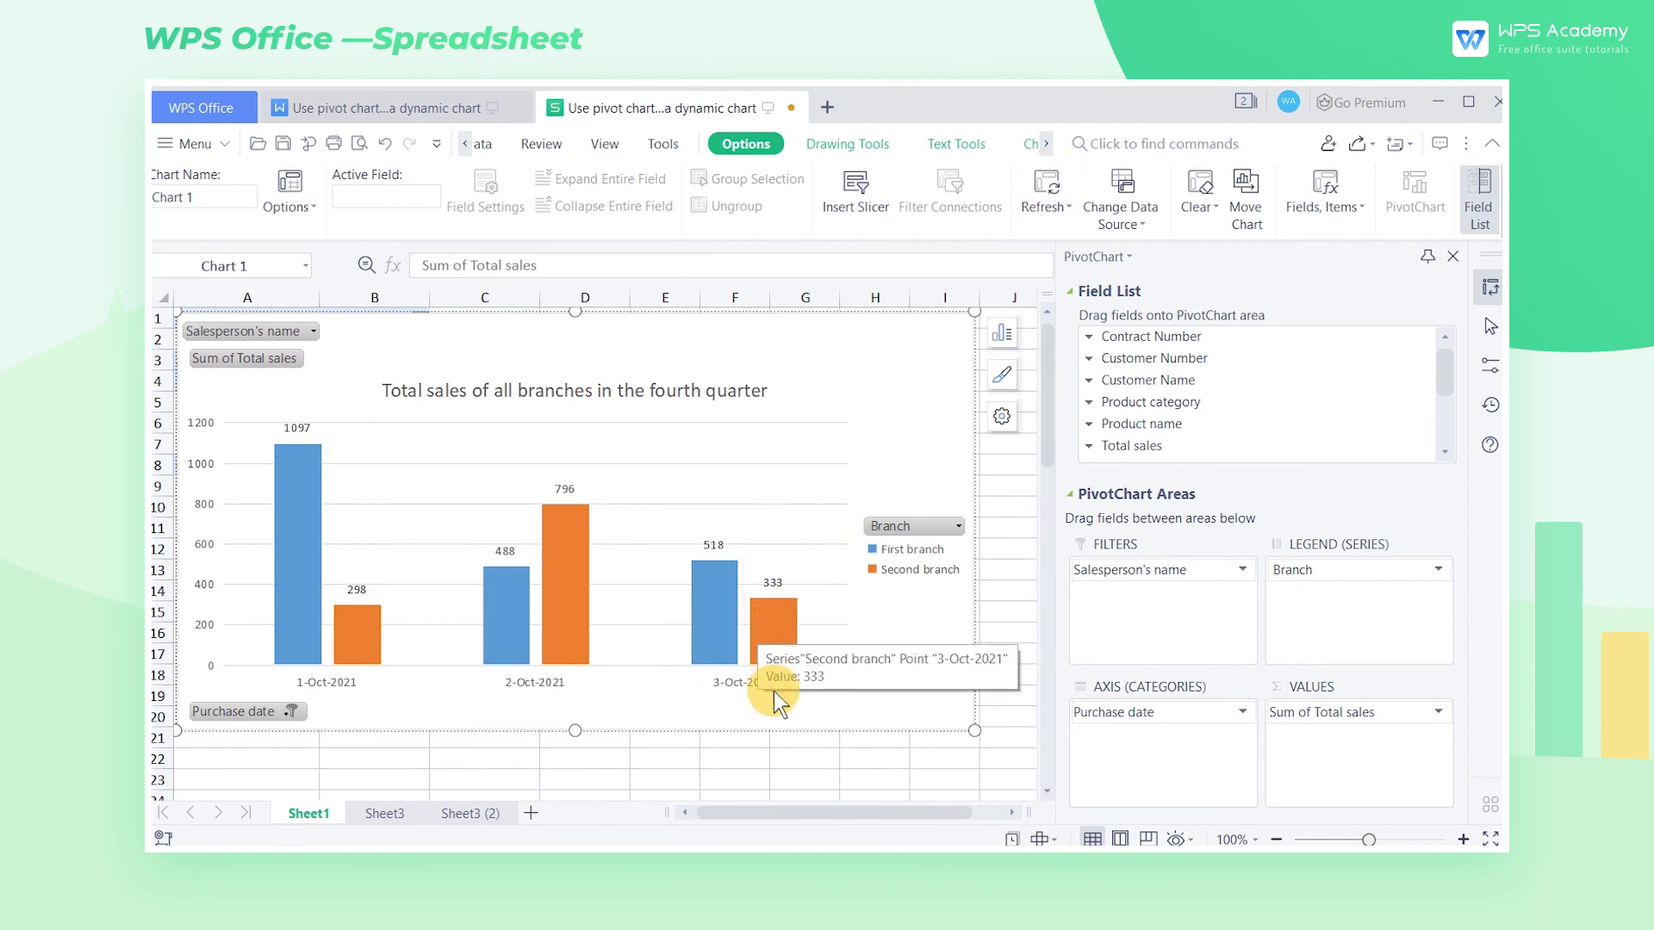